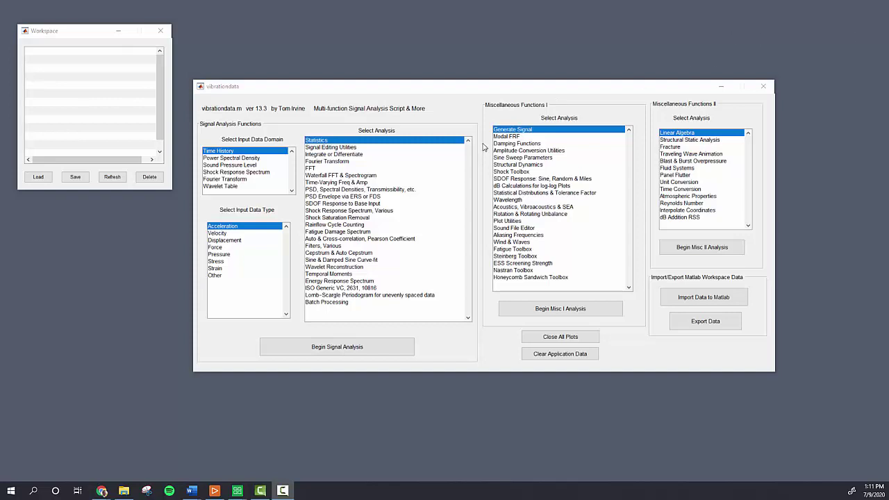
Pick train-passing.csv from the enDAQ Demo Example Files folder for loading
{"action": "left_click", "coordinate": [77, 36]}
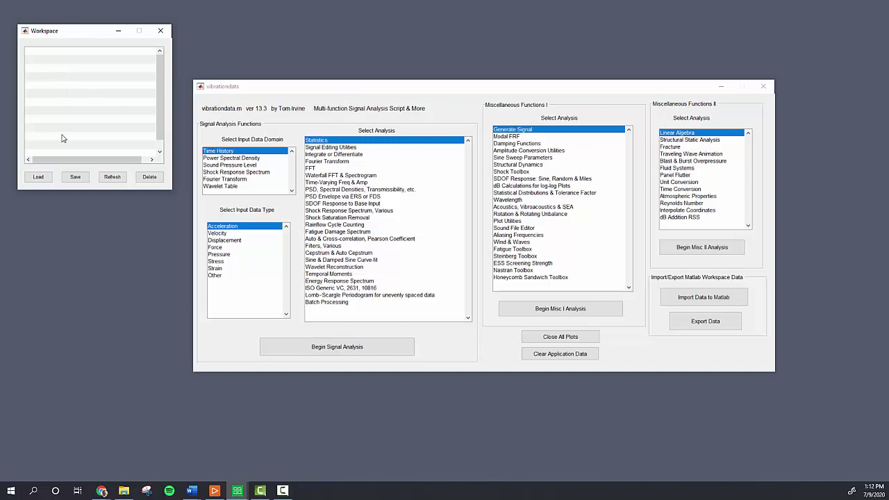
{"action": "left_click", "coordinate": [39, 176]}
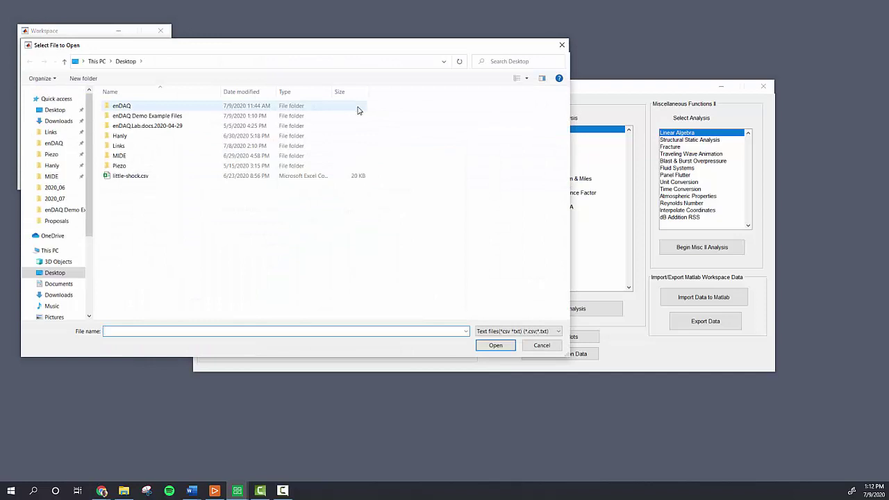
{"action": "left_click", "coordinate": [70, 210]}
{"action": "left_click", "coordinate": [160, 107]}
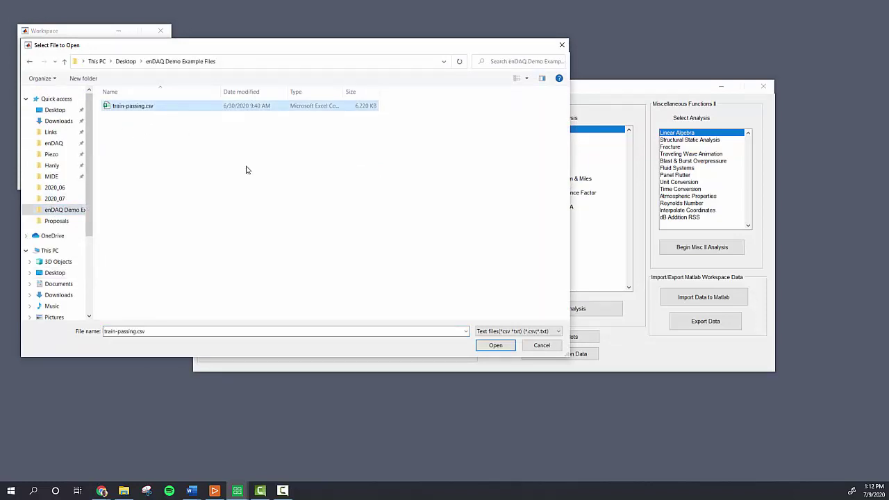
{"action": "key", "text": "Return"}
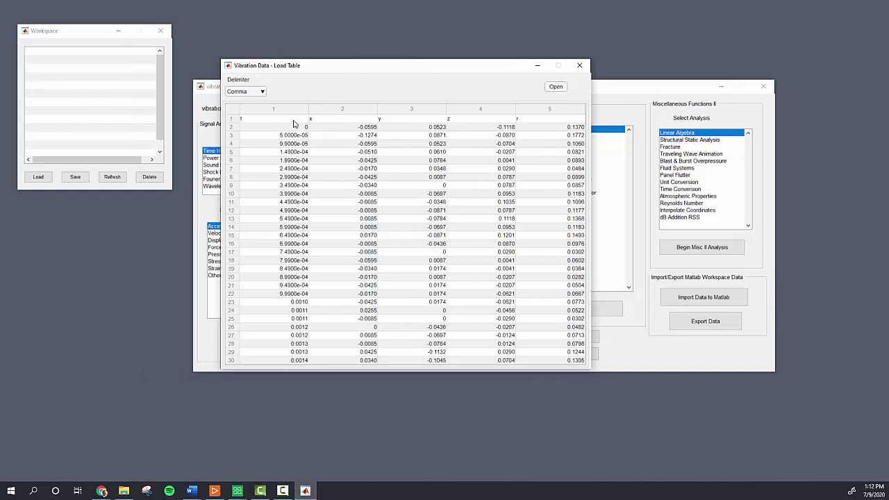
Check the t, x, y, z, r column headers and load the comma-separated table
{"action": "left_click", "coordinate": [293, 121]}
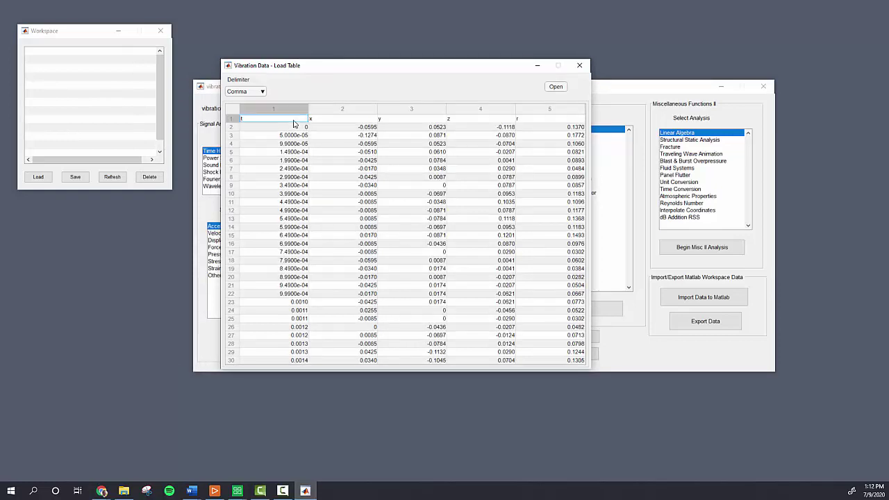
{"action": "left_click", "coordinate": [334, 122]}
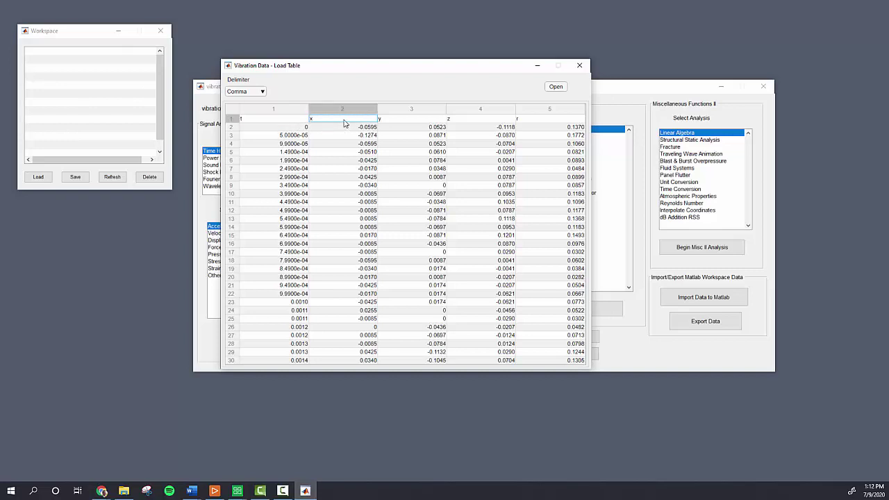
{"action": "left_click", "coordinate": [432, 121]}
{"action": "left_click", "coordinate": [480, 120]}
{"action": "left_click", "coordinate": [546, 121]}
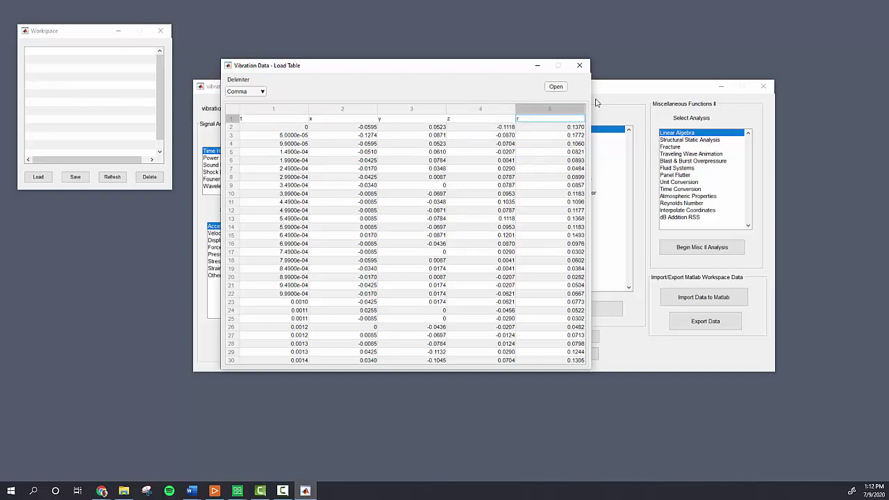
{"action": "left_click", "coordinate": [557, 87]}
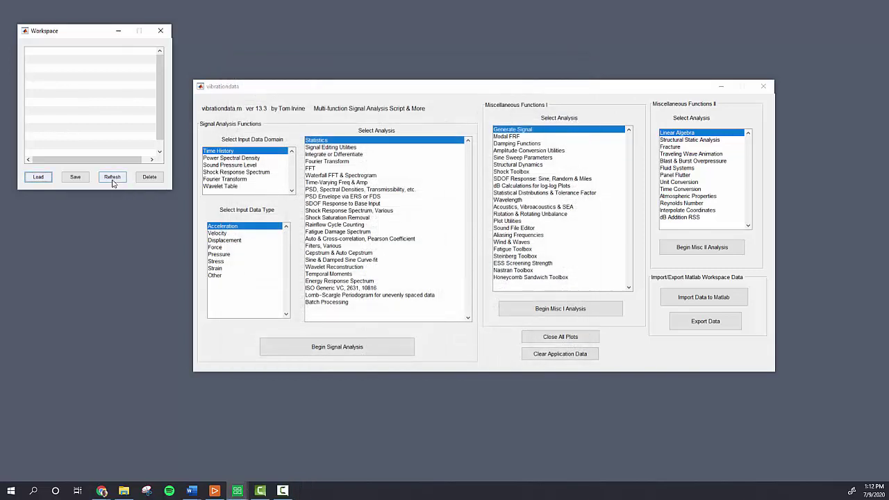
Refresh the workspace list and open the Double Integrate Acceleration to Displacement tool
{"action": "left_click", "coordinate": [112, 180]}
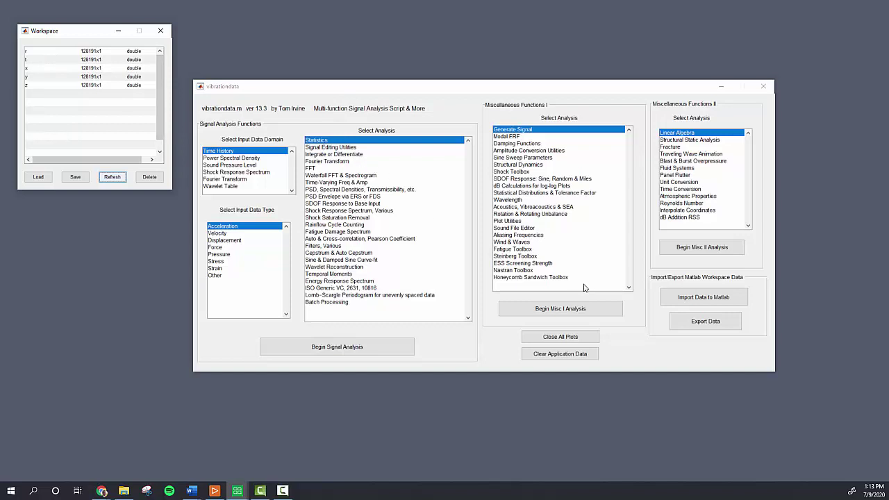
{"action": "left_click", "coordinate": [556, 222]}
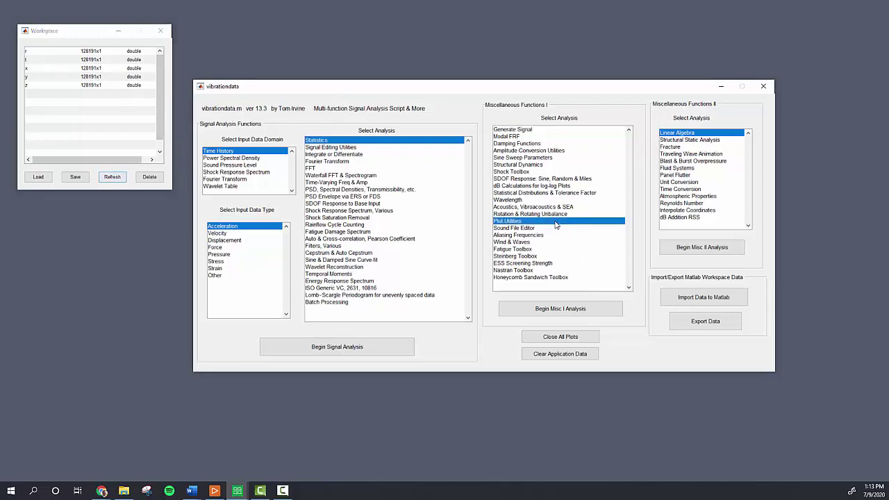
{"action": "left_click", "coordinate": [584, 310]}
{"action": "left_click", "coordinate": [347, 155]}
{"action": "left_click", "coordinate": [371, 352]}
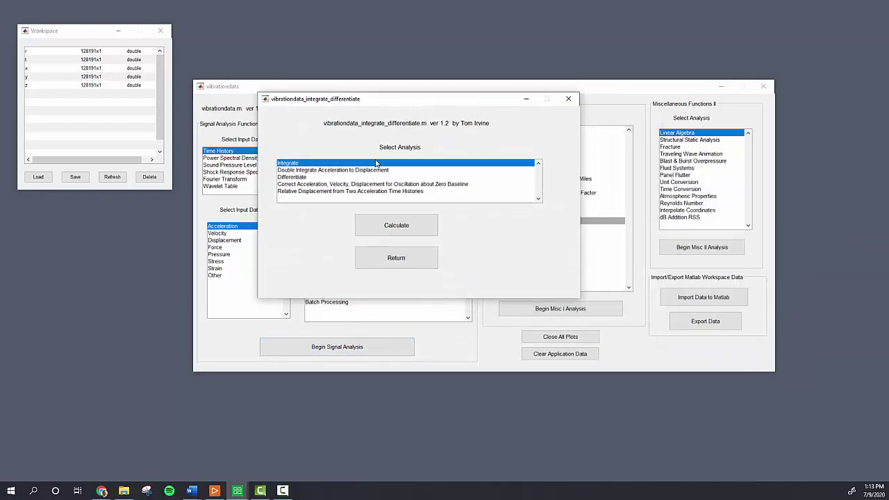
{"action": "left_click", "coordinate": [354, 170]}
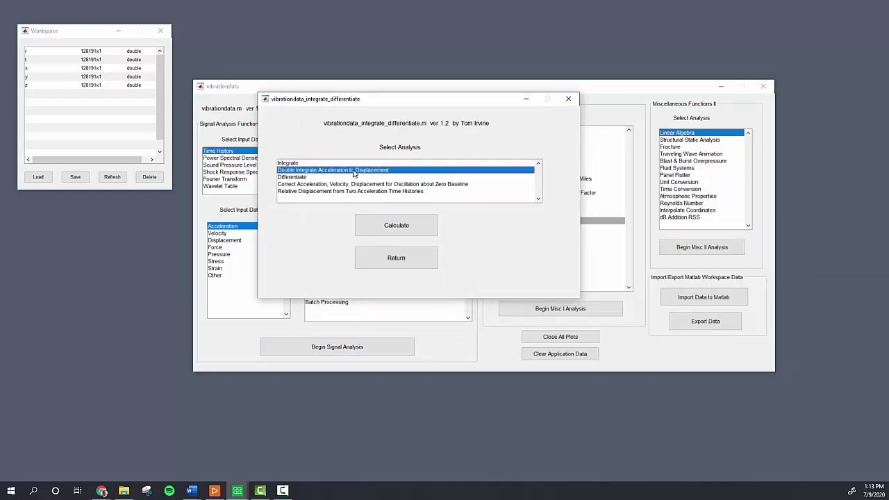
{"action": "left_click", "coordinate": [413, 235]}
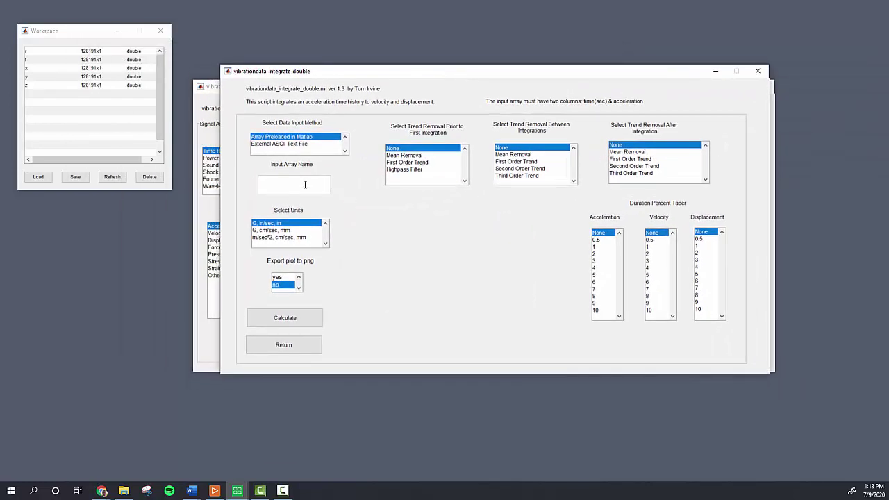
Double-integrate array [t,z] and enlarge the resulting Figure 1 plots
{"action": "left_click", "coordinate": [304, 184]}
{"action": "type", "text": "[t,y]"}
{"action": "key", "text": "Left"}
{"action": "key", "text": "BackSpace"}
{"action": "type", "text": "z"}
{"action": "left_click", "coordinate": [310, 325]}
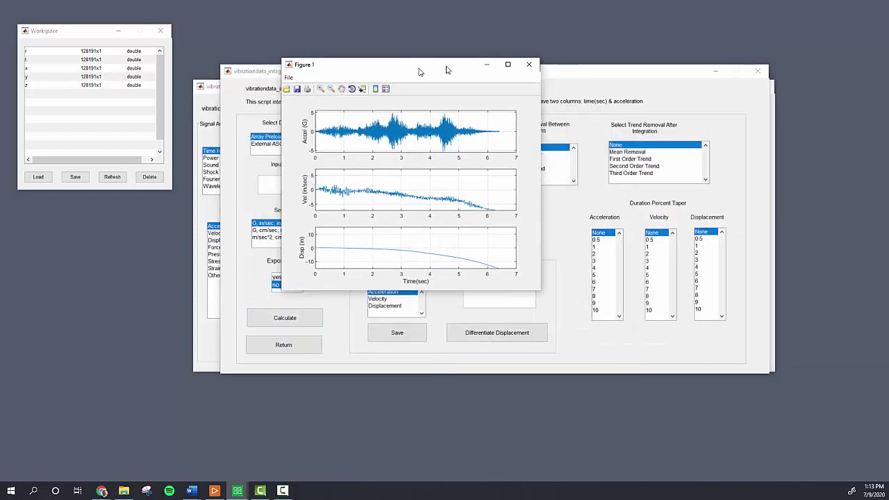
{"action": "left_click_drag", "start_coordinate": [446, 68], "coordinate": [565, 50]}
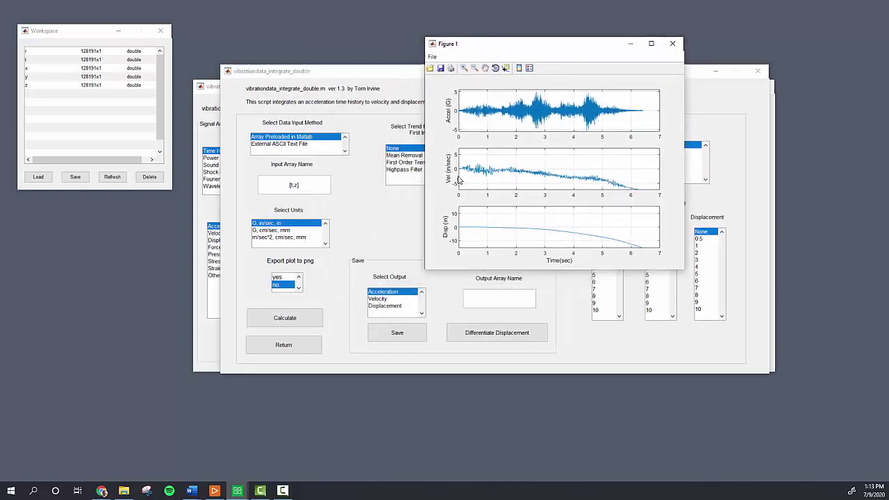
{"action": "left_click_drag", "start_coordinate": [686, 269], "coordinate": [773, 378]}
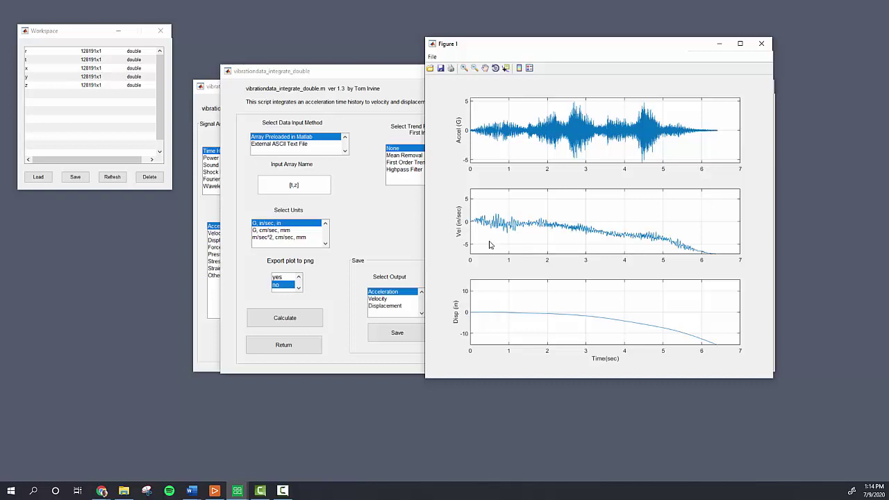
Recompute [t,z] with 1 Hz highpass and first-order trend removal between and after integration
{"action": "left_click", "coordinate": [414, 80]}
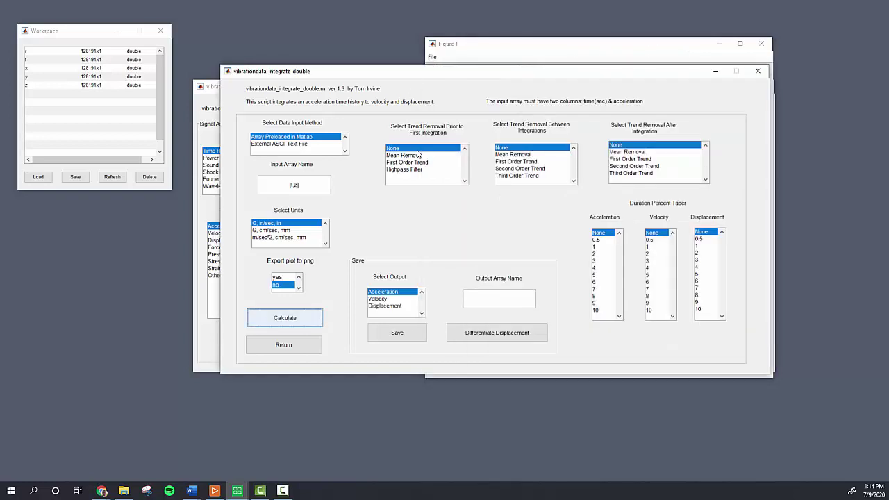
{"action": "left_click", "coordinate": [425, 171]}
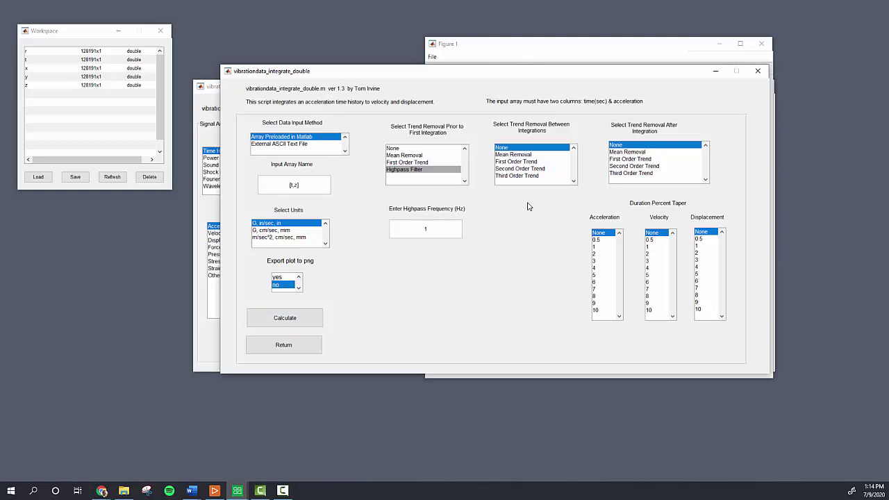
{"action": "left_click", "coordinate": [547, 162]}
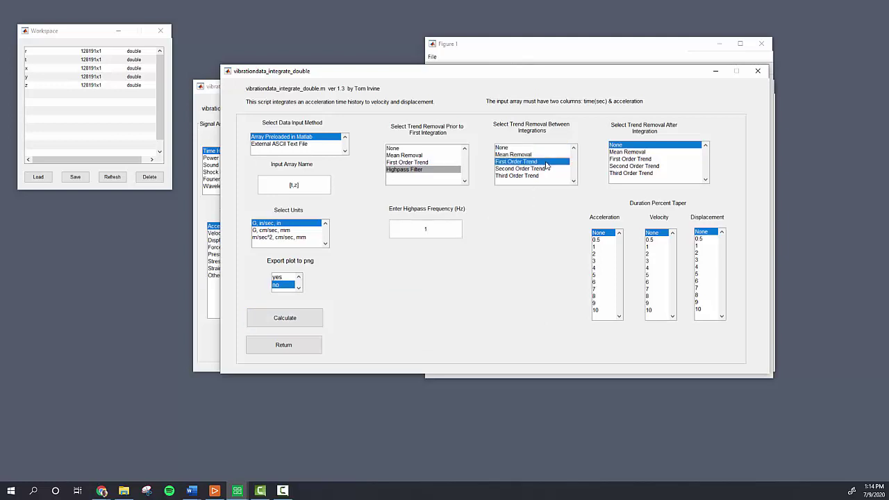
{"action": "left_click", "coordinate": [666, 159]}
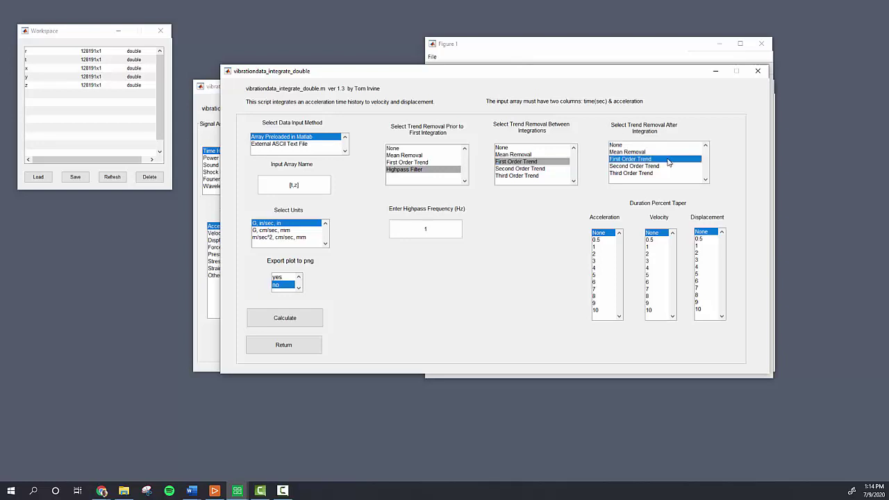
{"action": "left_click", "coordinate": [311, 318]}
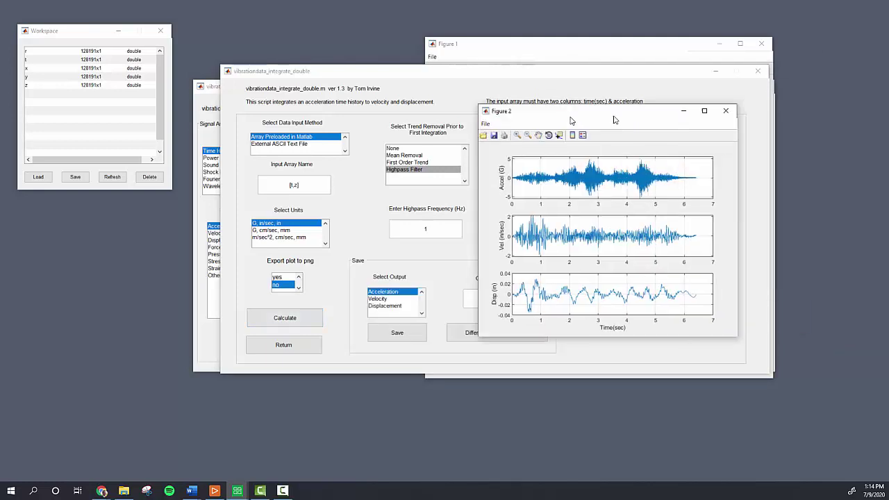
{"action": "left_click_drag", "start_coordinate": [580, 115], "coordinate": [508, 96]}
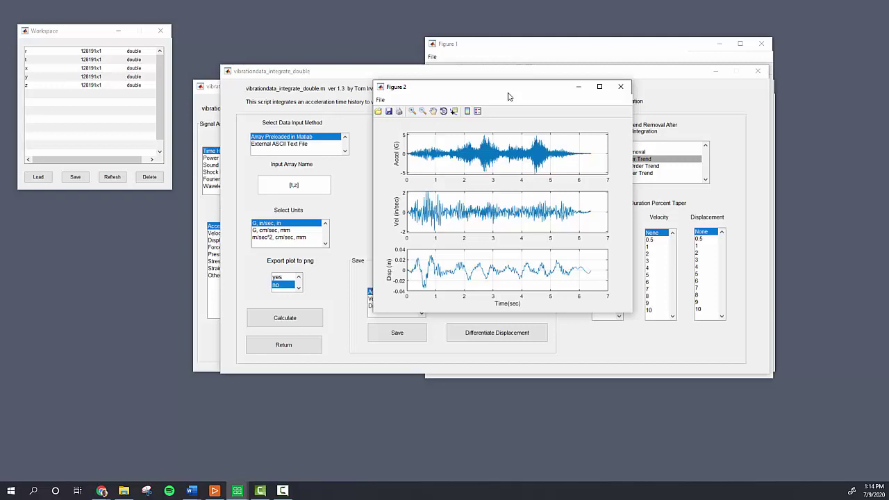
{"action": "left_click_drag", "start_coordinate": [535, 91], "coordinate": [662, 41]}
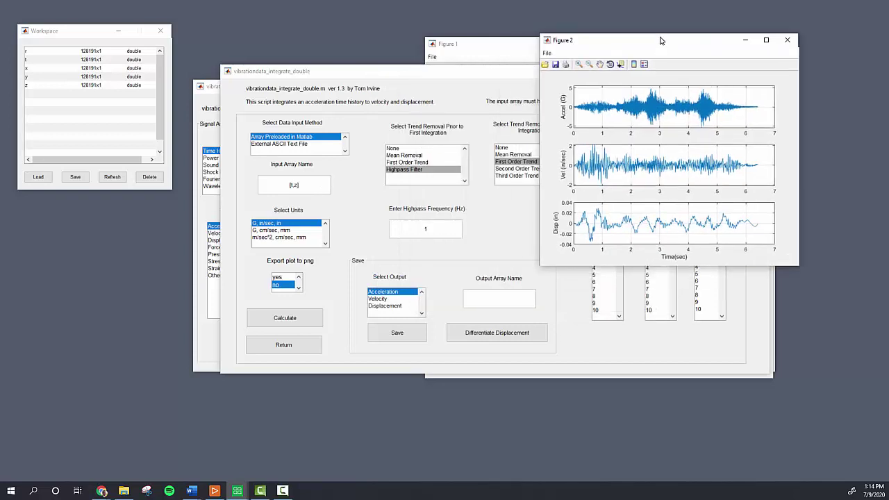
Change the input array to [t,y] and integrate it, producing Figure 3
{"action": "left_click", "coordinate": [291, 188]}
{"action": "key", "text": "BackSpace"}
{"action": "key", "text": "BackSpace"}
{"action": "type", "text": "y]"}
{"action": "key", "text": "Return"}
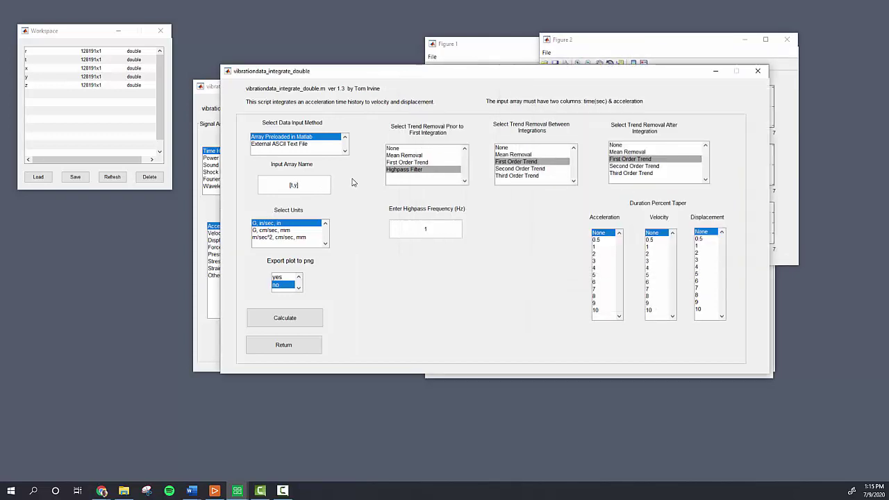
{"action": "left_click", "coordinate": [300, 319]}
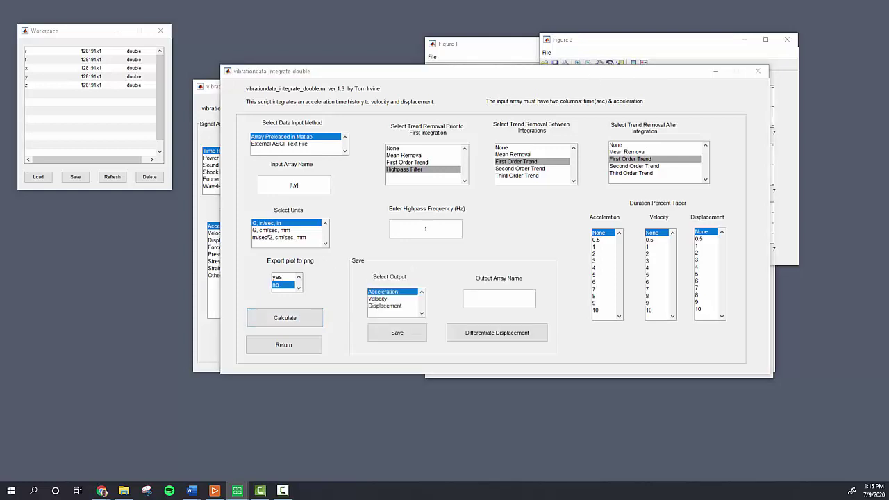
{"action": "left_click", "coordinate": [632, 46]}
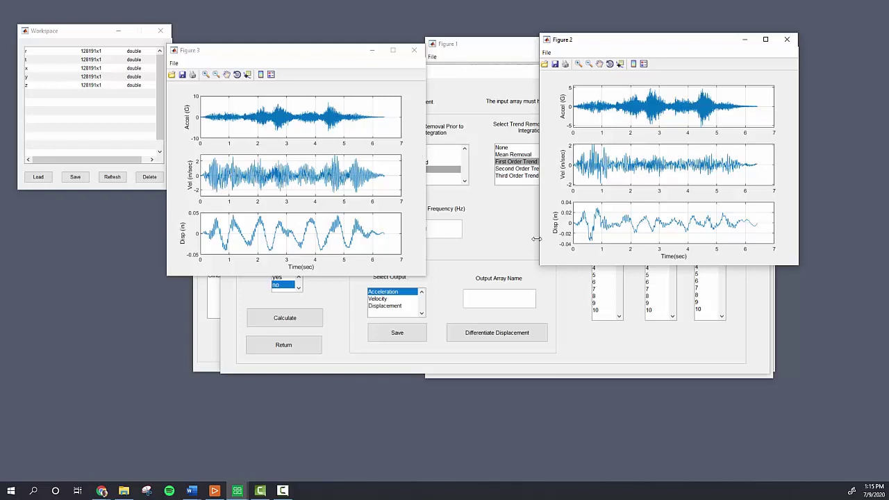
Save Figure 2's plots as PNG double-integration-z.png on the Desktop
{"action": "left_click", "coordinate": [547, 53]}
{"action": "left_click", "coordinate": [564, 91]}
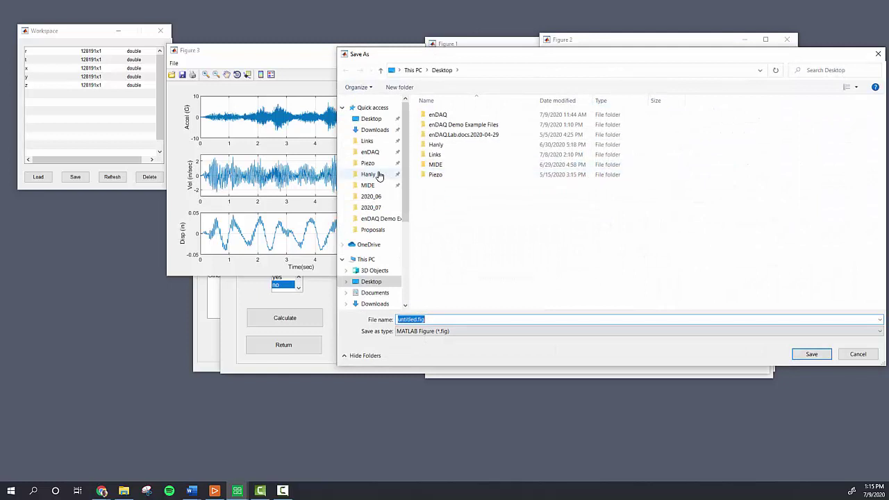
{"action": "left_click", "coordinate": [459, 332]}
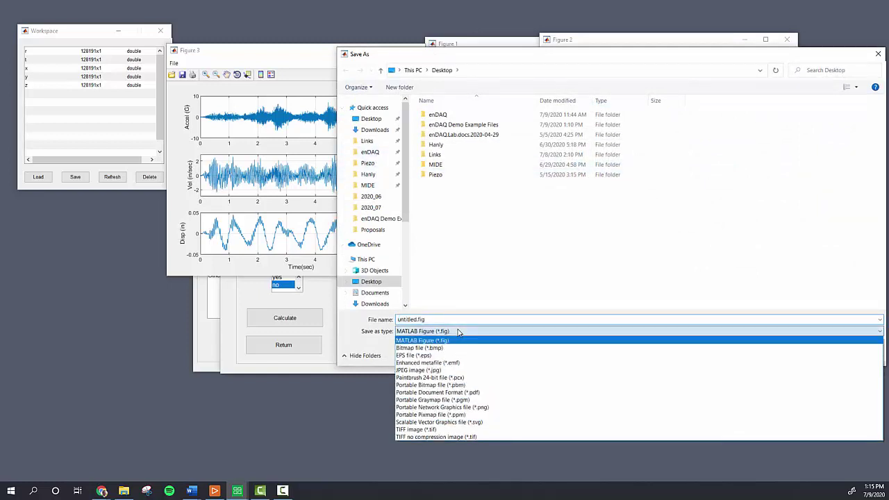
{"action": "left_click", "coordinate": [488, 410]}
{"action": "left_click", "coordinate": [473, 318]}
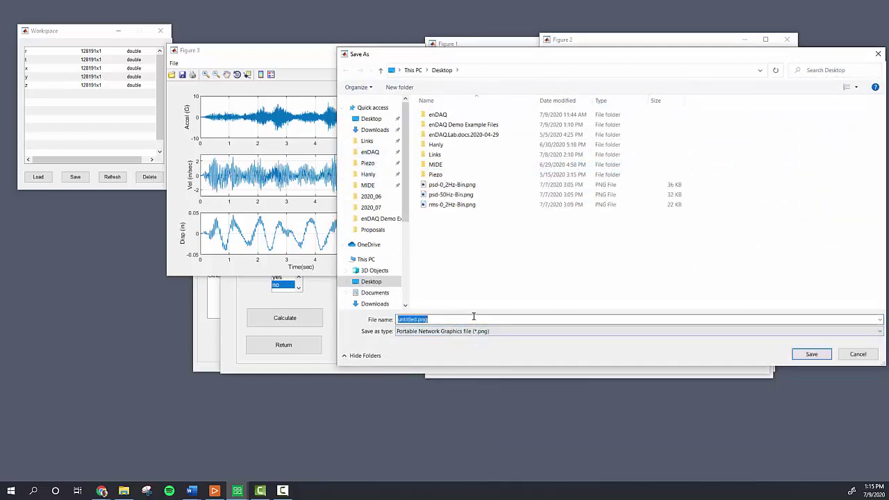
{"action": "type", "text": "double-integration-z"}
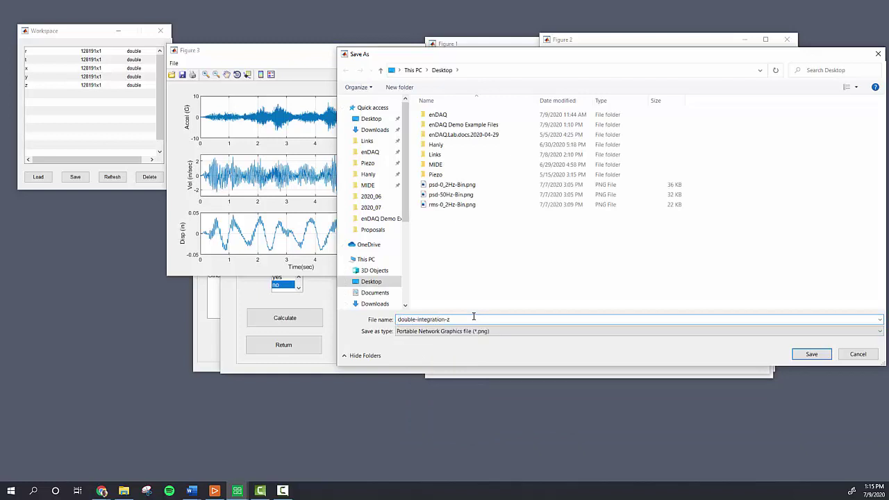
{"action": "key", "text": "Return"}
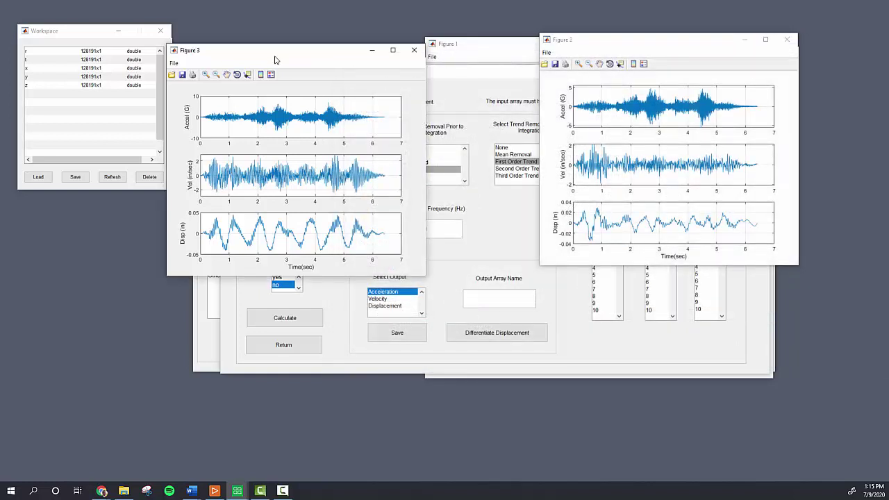
Save Figure 3's plots as a second PNG image on the Desktop
{"action": "left_click", "coordinate": [174, 63]}
{"action": "left_click", "coordinate": [191, 112]}
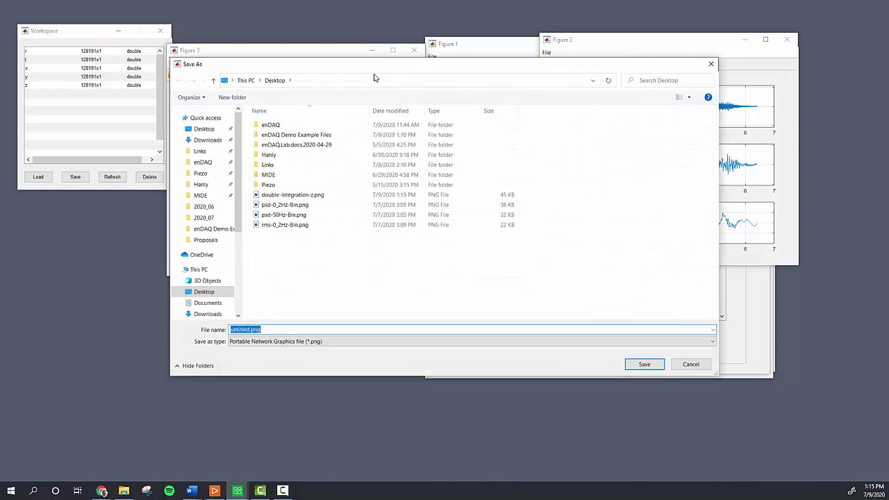
{"action": "left_click_drag", "start_coordinate": [375, 64], "coordinate": [435, 89]}
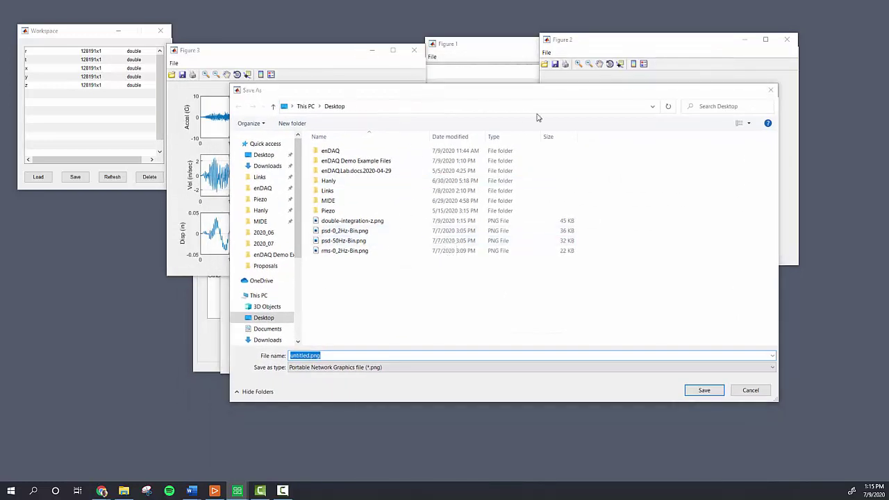
{"action": "left_click", "coordinate": [753, 390]}
{"action": "left_click_drag", "start_coordinate": [289, 54], "coordinate": [354, 39]}
{"action": "left_click", "coordinate": [239, 48]}
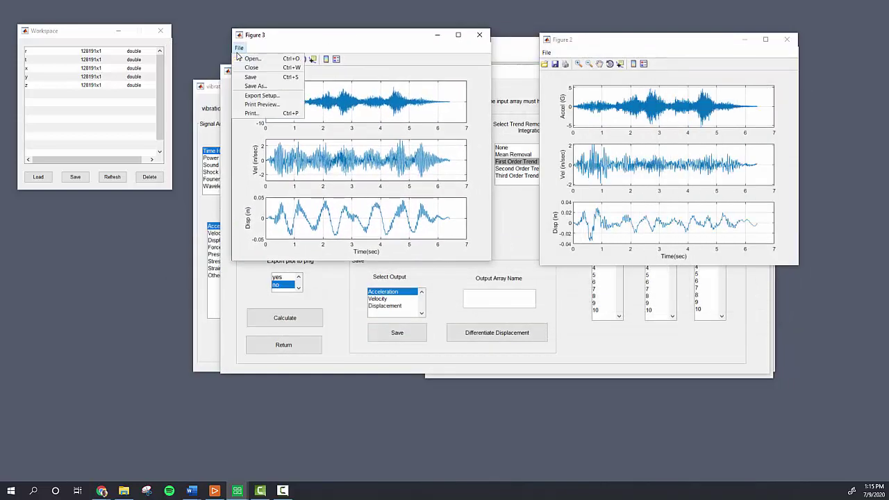
{"action": "left_click", "coordinate": [256, 86]}
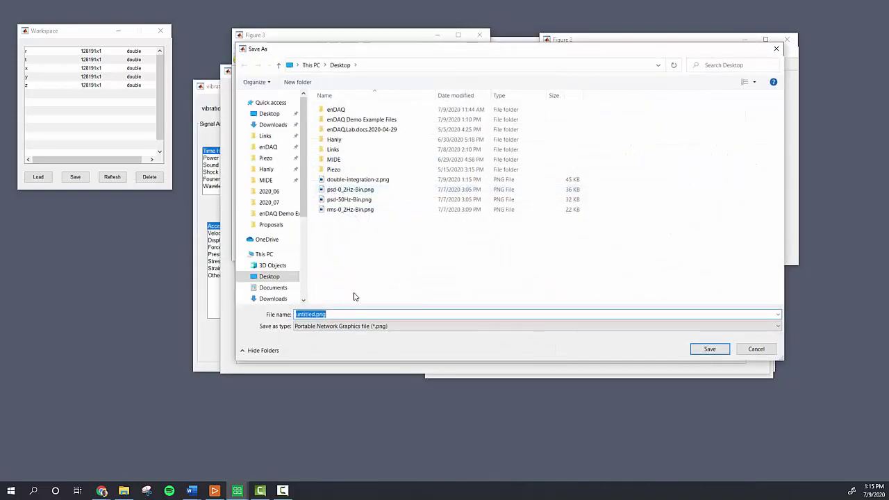
{"action": "left_click", "coordinate": [357, 180]}
{"action": "left_click", "coordinate": [346, 314]}
{"action": "key", "text": "Return"}
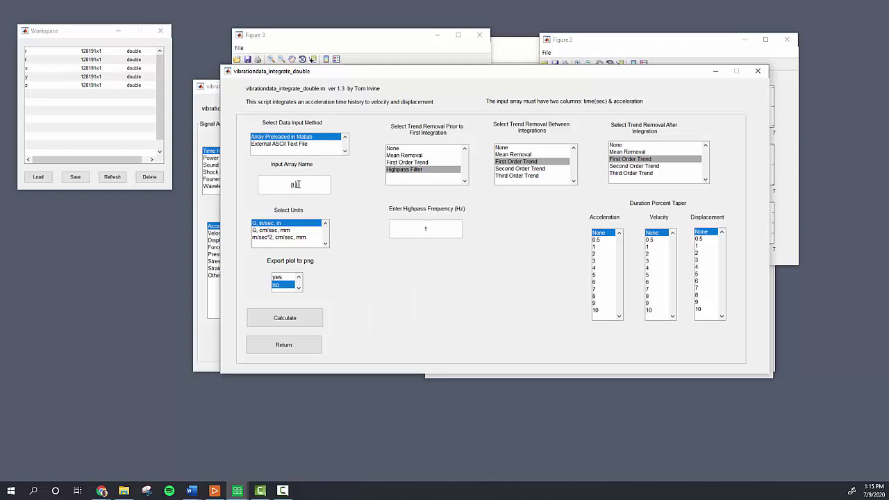
Integrate [t,x] into Figure 4 and save it as double-integration-x.png
{"action": "left_click", "coordinate": [305, 320]}
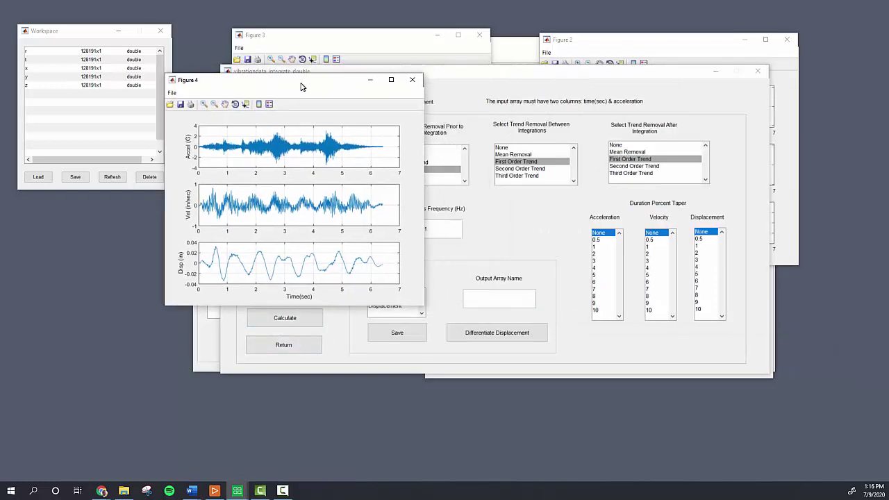
{"action": "left_click_drag", "start_coordinate": [299, 85], "coordinate": [340, 70]}
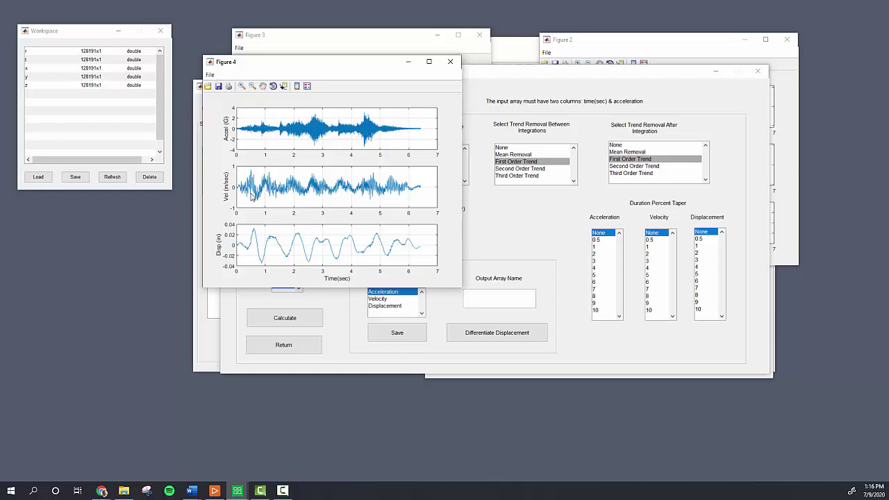
{"action": "left_click", "coordinate": [211, 75]}
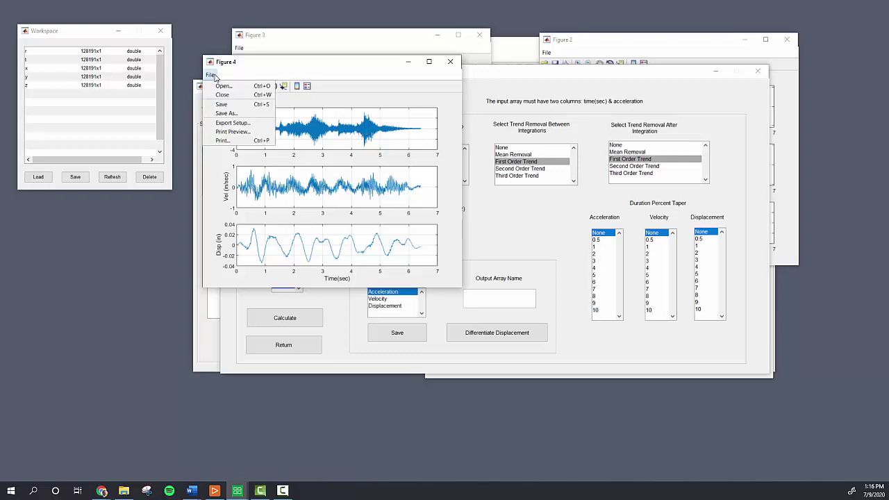
{"action": "left_click", "coordinate": [244, 114]}
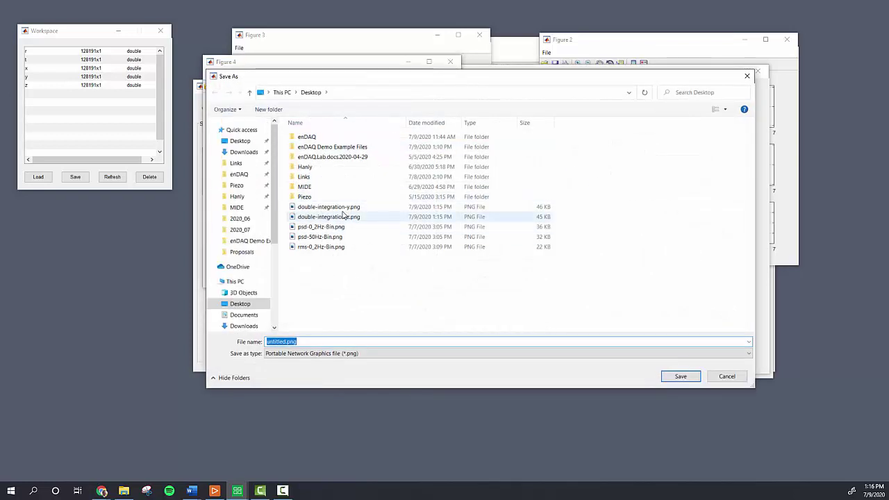
{"action": "left_click", "coordinate": [343, 212]}
{"action": "double_click", "coordinate": [318, 341]}
{"action": "left_click", "coordinate": [319, 341]}
{"action": "key", "text": "BackSpace"}
{"action": "type", "text": "x"}
{"action": "key", "text": "Return"}
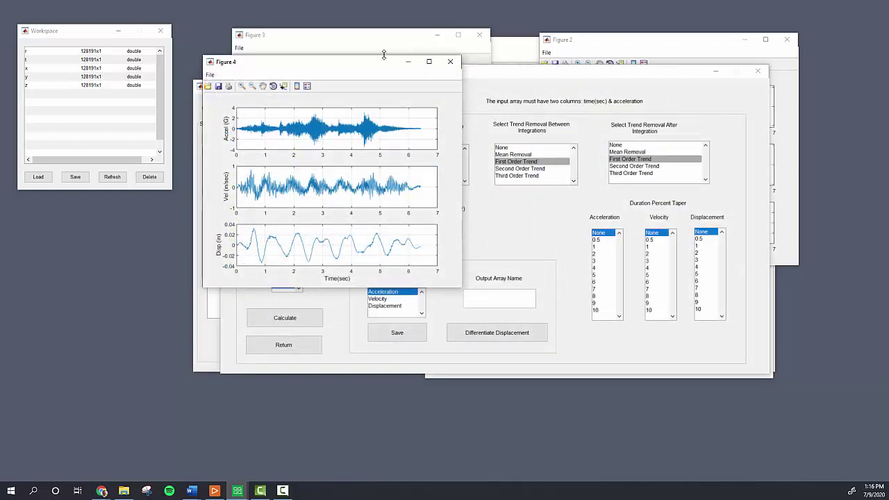
Close Figure 4, the double-integration tool, Figures 1–3 and the integrate/differentiate chooser
{"action": "left_click", "coordinate": [450, 61]}
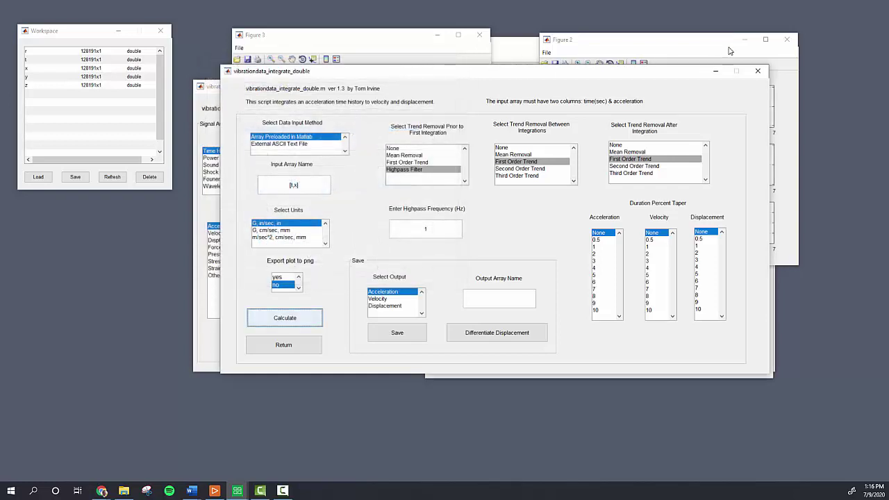
{"action": "left_click", "coordinate": [759, 72]}
{"action": "left_click", "coordinate": [791, 42]}
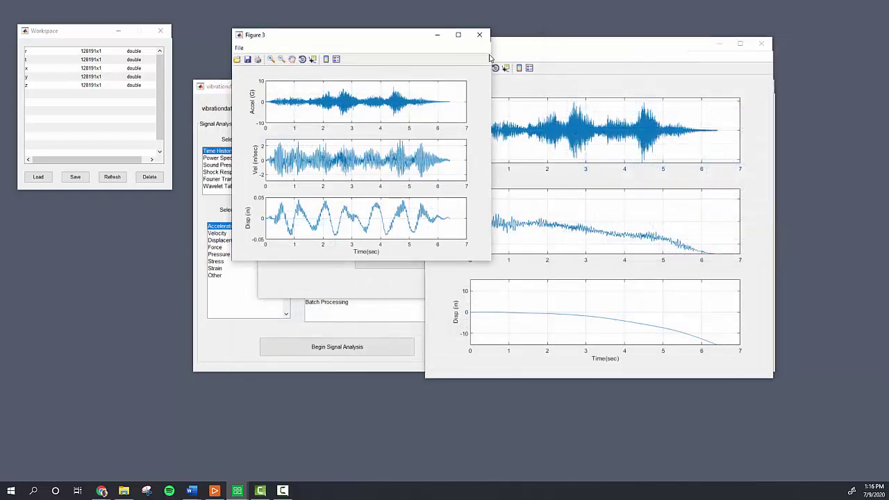
{"action": "left_click", "coordinate": [481, 36]}
{"action": "left_click", "coordinate": [761, 44]}
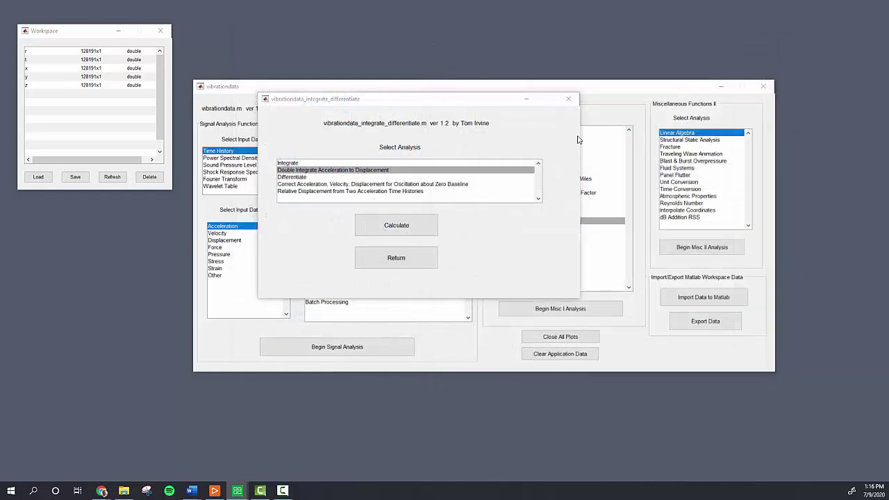
{"action": "left_click", "coordinate": [570, 99]}
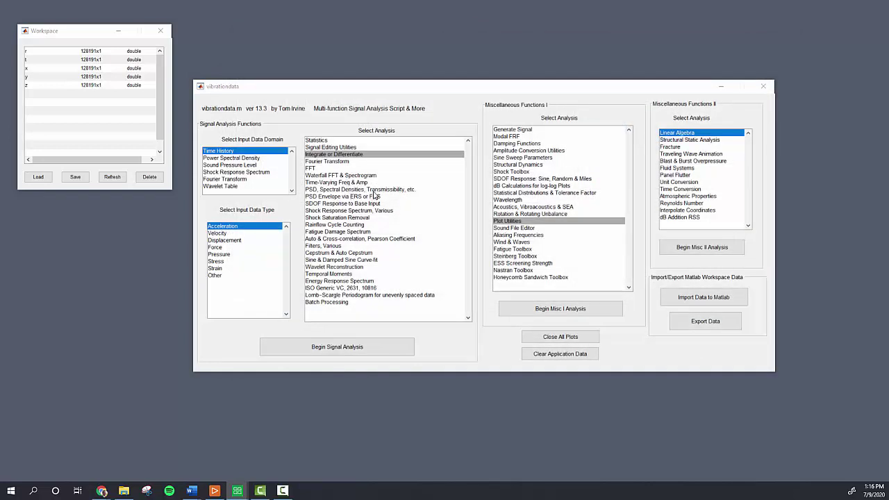
Choose 'PSD, Spectral Densities, Transmissibility, etc.' and start the Power Spectral Density analysis
{"action": "left_click", "coordinate": [374, 190]}
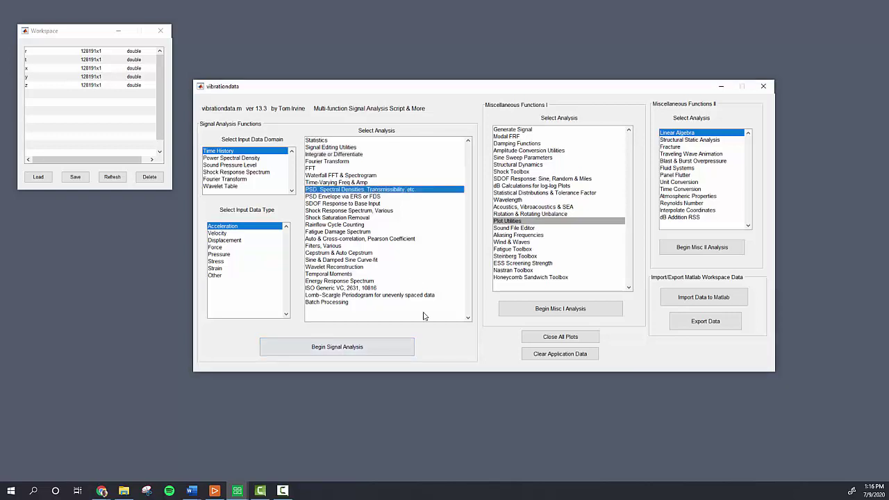
{"action": "left_click", "coordinate": [403, 355]}
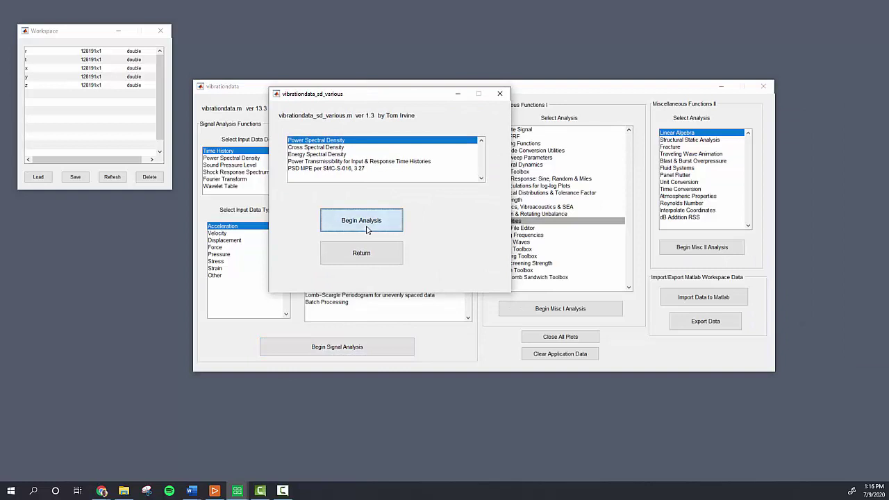
{"action": "left_click", "coordinate": [361, 220]}
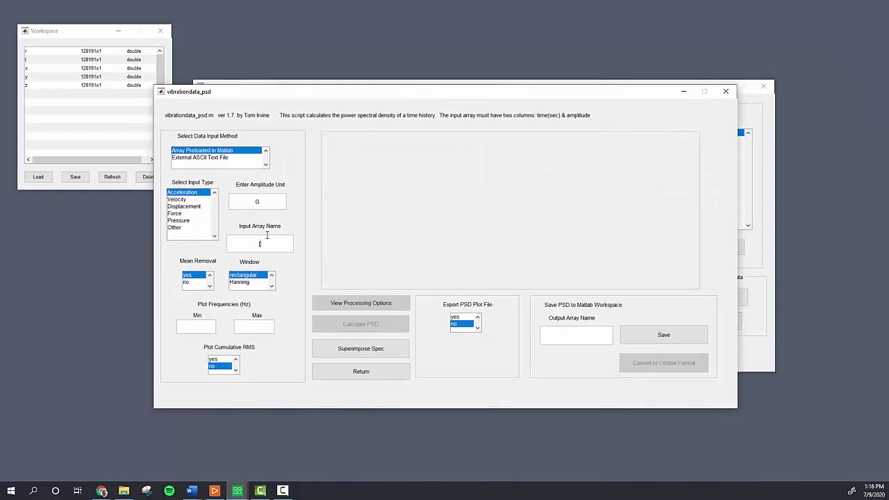
Calculate the PSD of [t,x] with a 1 Hz lower frequency limit
{"action": "type", "text": "t"}
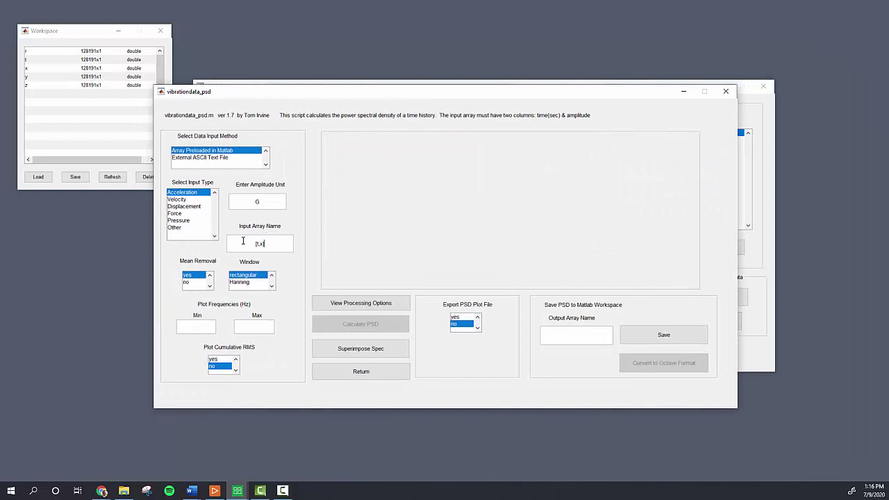
{"action": "left_click", "coordinate": [203, 323]}
{"action": "type", "text": "1"}
{"action": "left_click", "coordinate": [346, 306]}
{"action": "left_click", "coordinate": [361, 330]}
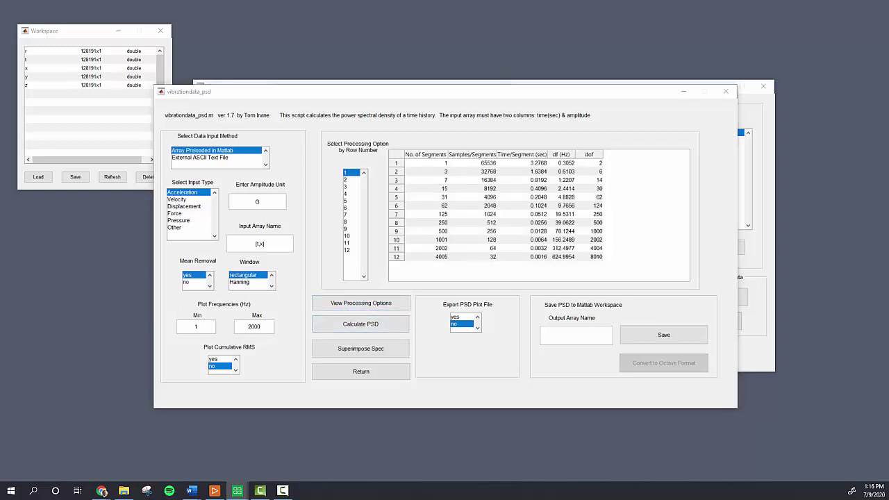
{"action": "left_click_drag", "start_coordinate": [855, 73], "coordinate": [277, 75]}
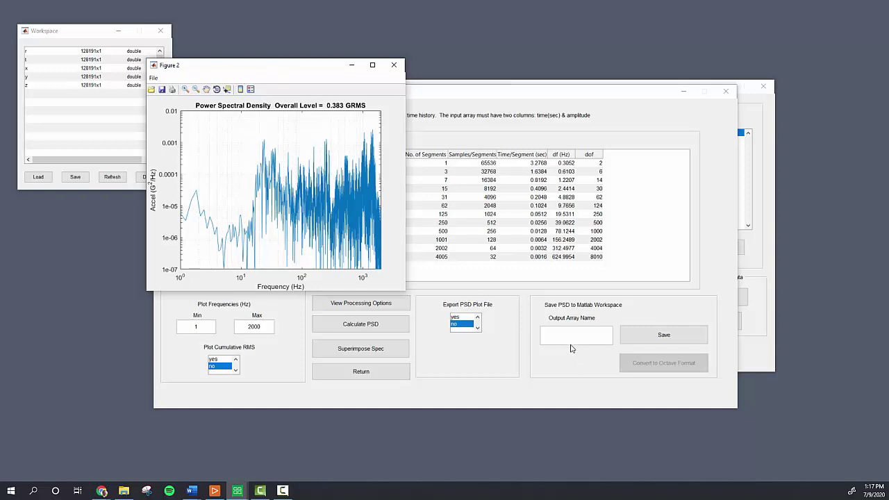
{"action": "left_click_drag", "start_coordinate": [310, 69], "coordinate": [227, 101]}
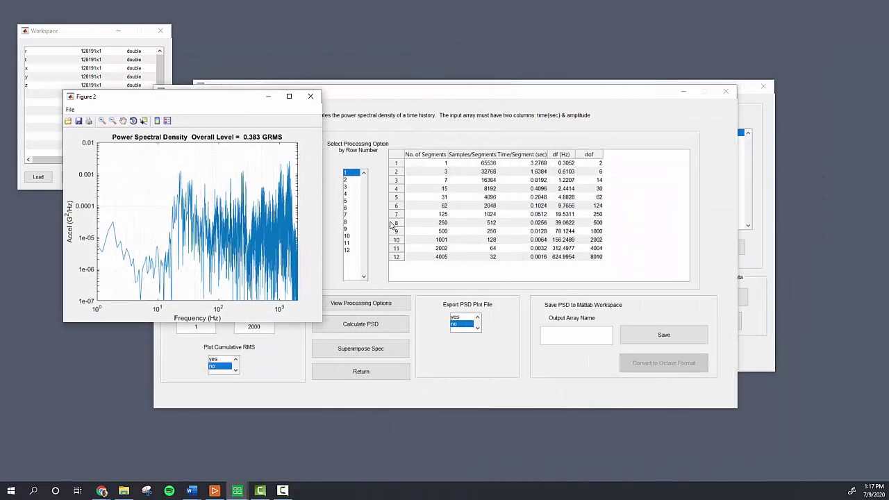
Recalculate with processing option 3 and save the result to the workspace as psd_x
{"action": "left_click", "coordinate": [353, 188]}
{"action": "left_click", "coordinate": [397, 323]}
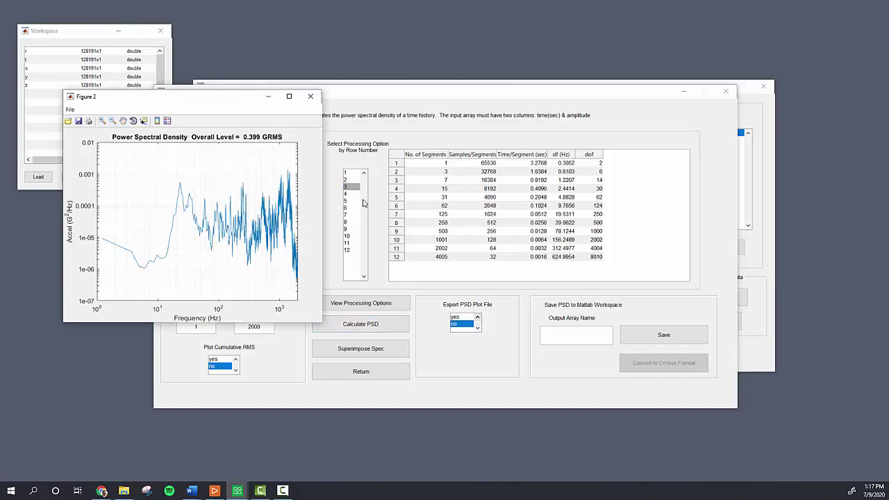
{"action": "left_click", "coordinate": [586, 339]}
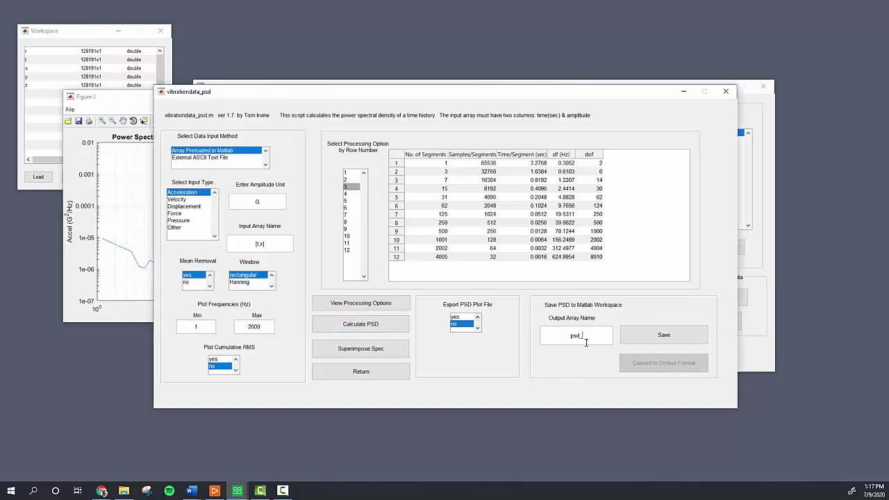
{"action": "left_click", "coordinate": [659, 348]}
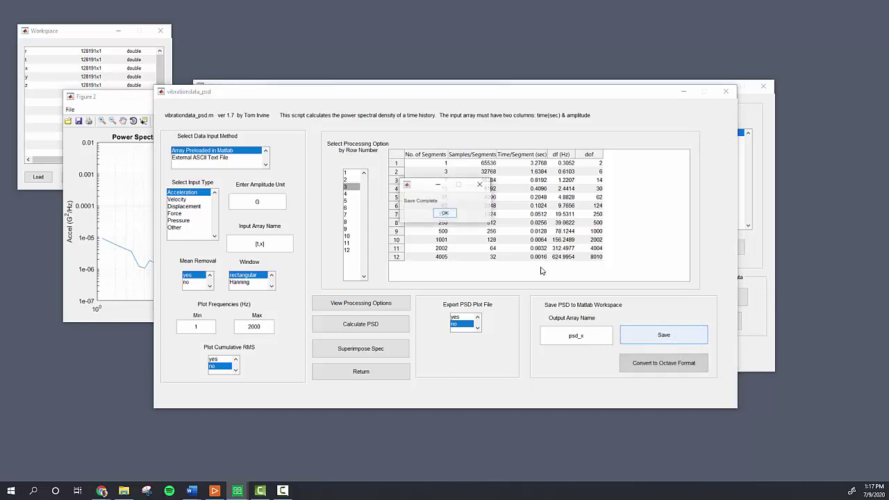
{"action": "left_click", "coordinate": [446, 216]}
{"action": "left_click", "coordinate": [264, 243]}
{"action": "key", "text": "BackSpace"}
Compute the PSD of the [t,y] data and save it to the workspace as psd_y
{"action": "type", "text": "y"}
{"action": "key", "text": "Return"}
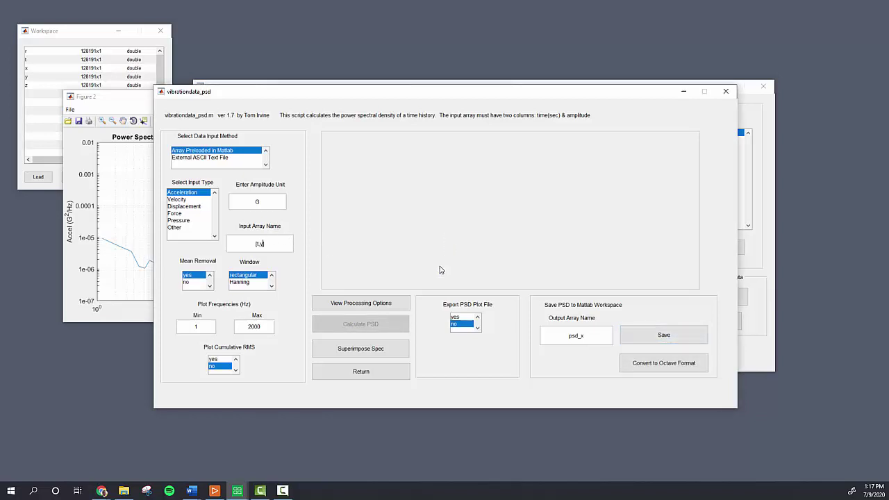
{"action": "left_click", "coordinate": [387, 304]}
{"action": "left_click", "coordinate": [379, 332]}
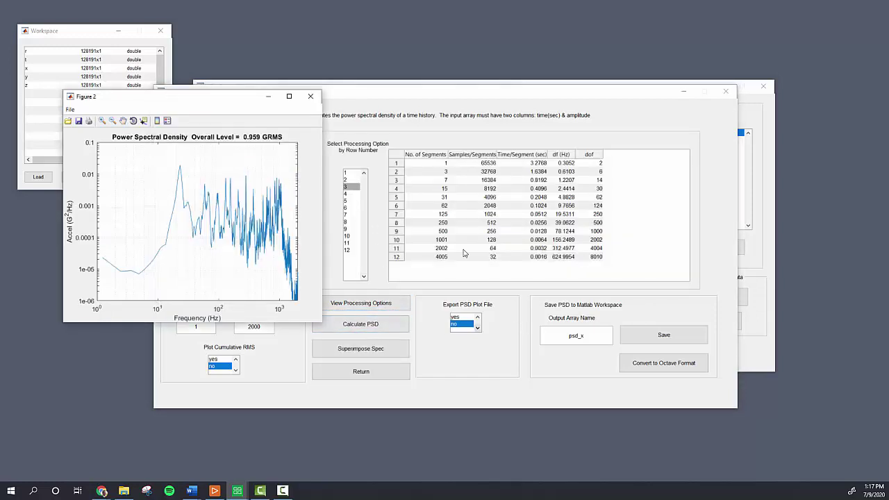
{"action": "left_click", "coordinate": [588, 337]}
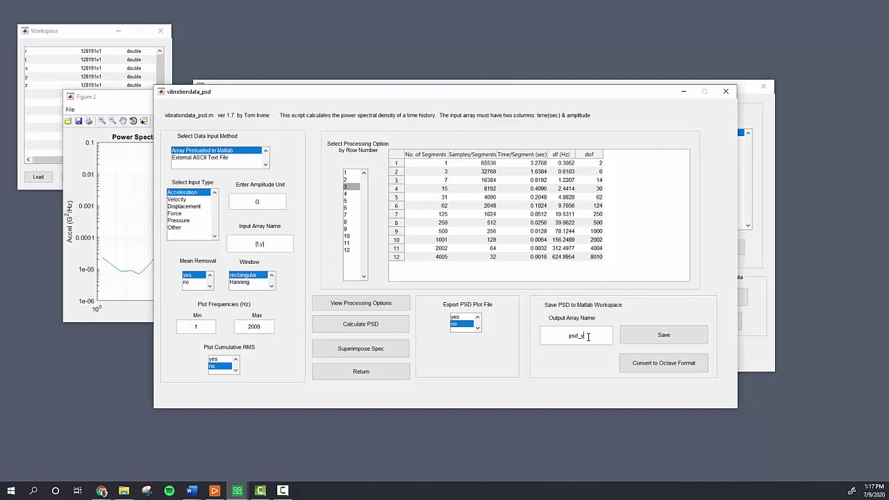
{"action": "type", "text": "y"}
{"action": "left_click", "coordinate": [665, 335]}
{"action": "left_click", "coordinate": [446, 217]}
Change the input to [t,z], calculate its PSD and save it as psd_z
{"action": "left_click", "coordinate": [272, 245]}
{"action": "key", "text": "BackSpace"}
{"action": "key", "text": "BackSpace"}
{"action": "type", "text": "z]"}
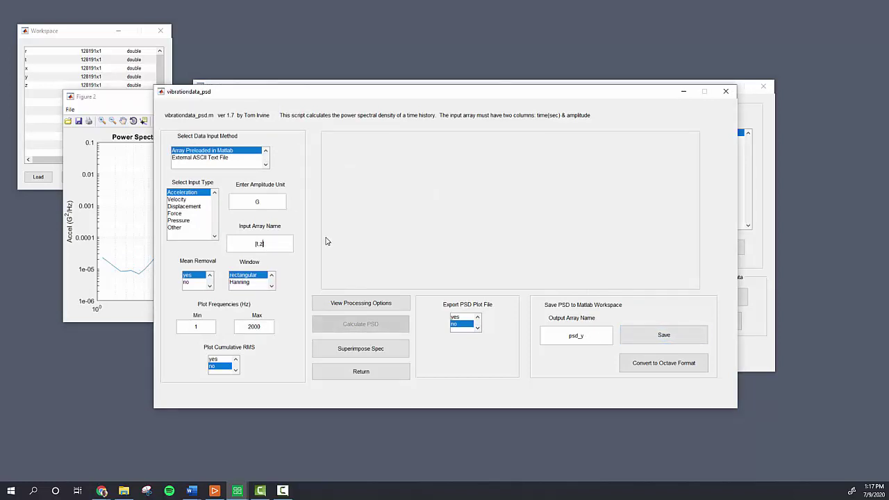
{"action": "left_click", "coordinate": [363, 306]}
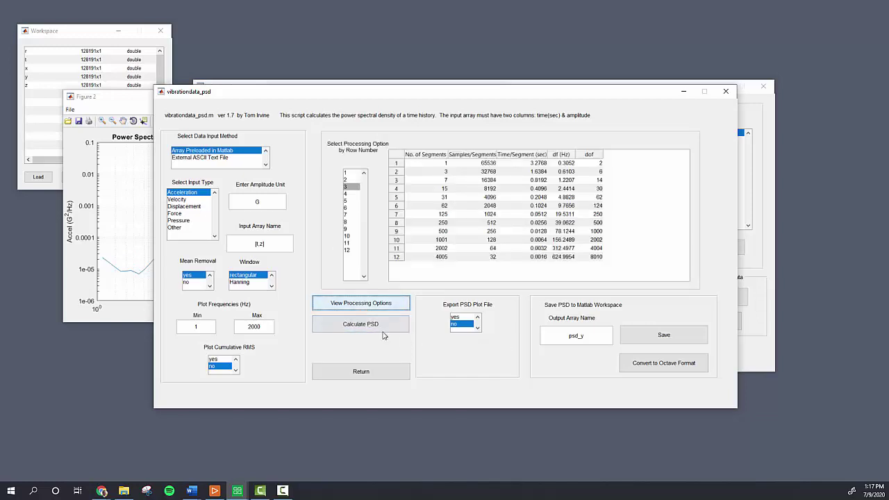
{"action": "left_click", "coordinate": [380, 335]}
{"action": "left_click", "coordinate": [589, 332]}
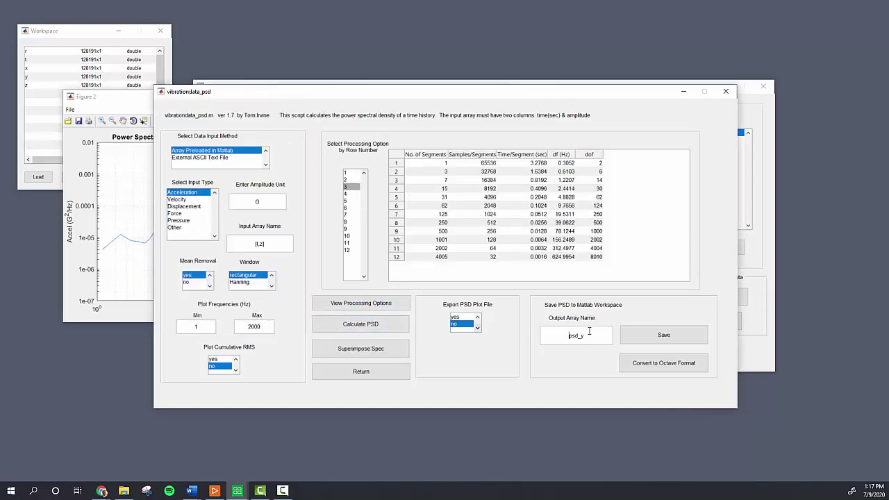
{"action": "type", "text": "z"}
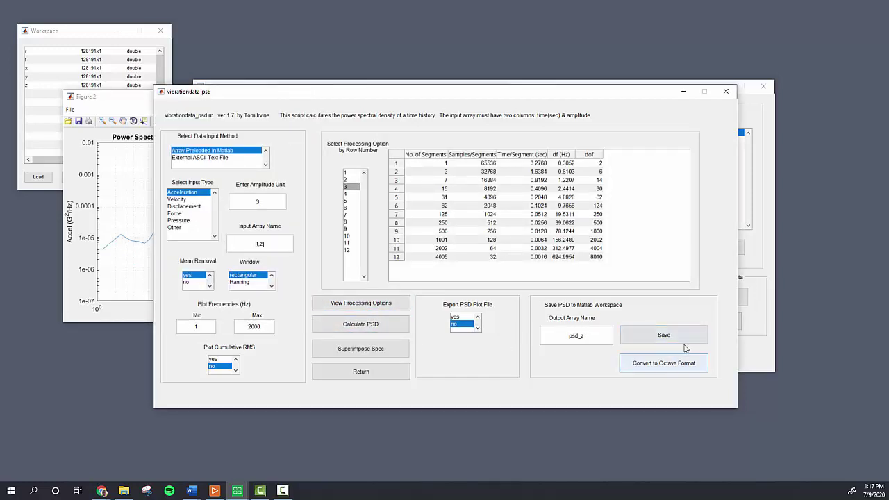
{"action": "left_click", "coordinate": [663, 335]}
{"action": "left_click", "coordinate": [444, 214]}
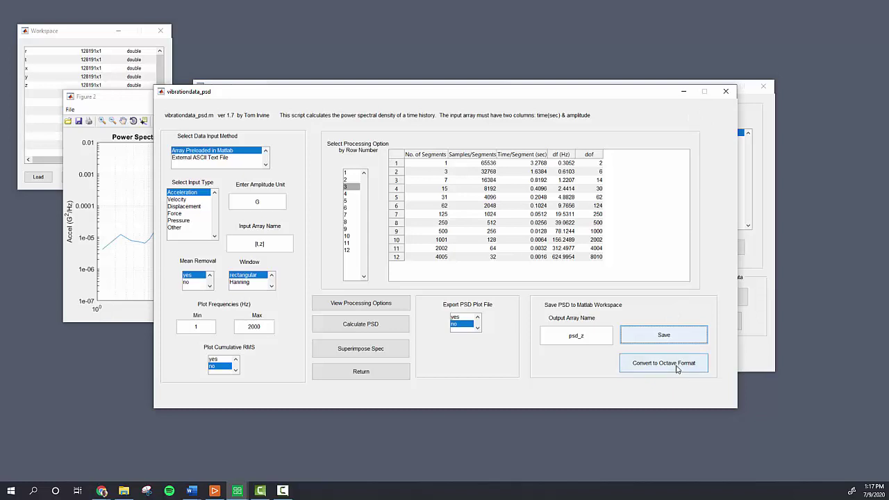
Convert psd_x to octave format with a 2000 Hz maximum plot frequency
{"action": "left_click", "coordinate": [106, 106]}
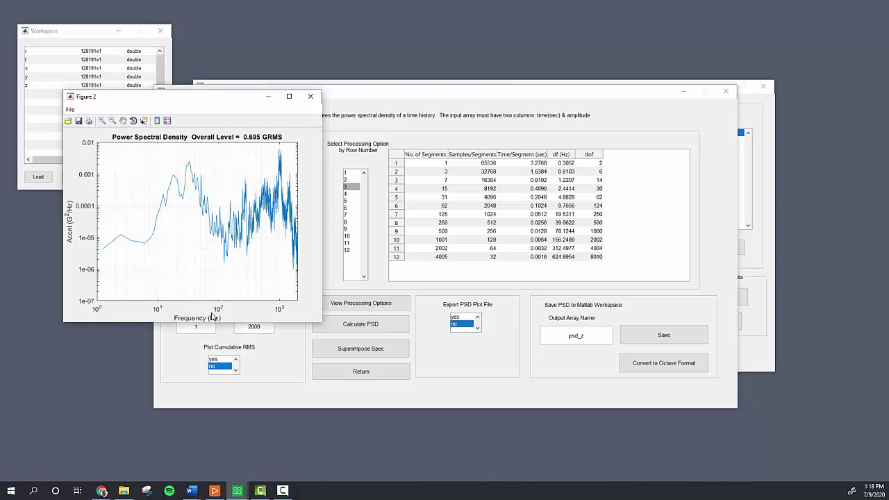
{"action": "left_click", "coordinate": [697, 366]}
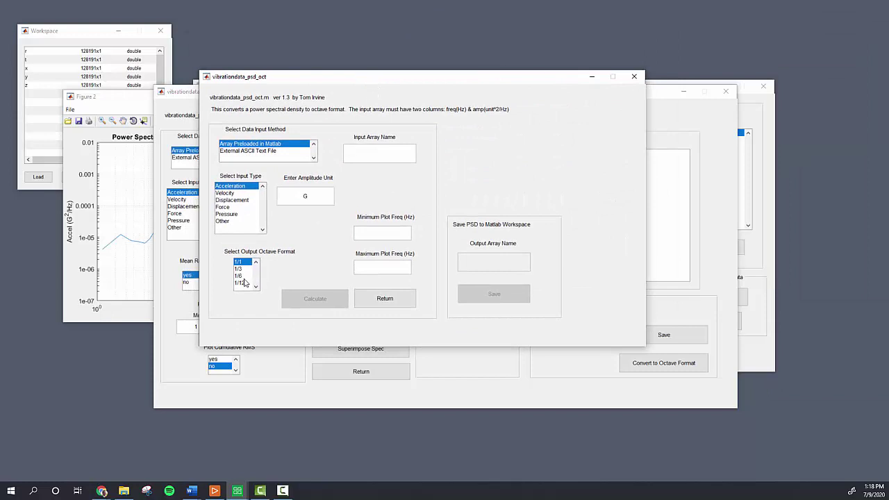
{"action": "left_click", "coordinate": [240, 276]}
{"action": "left_click", "coordinate": [245, 284]}
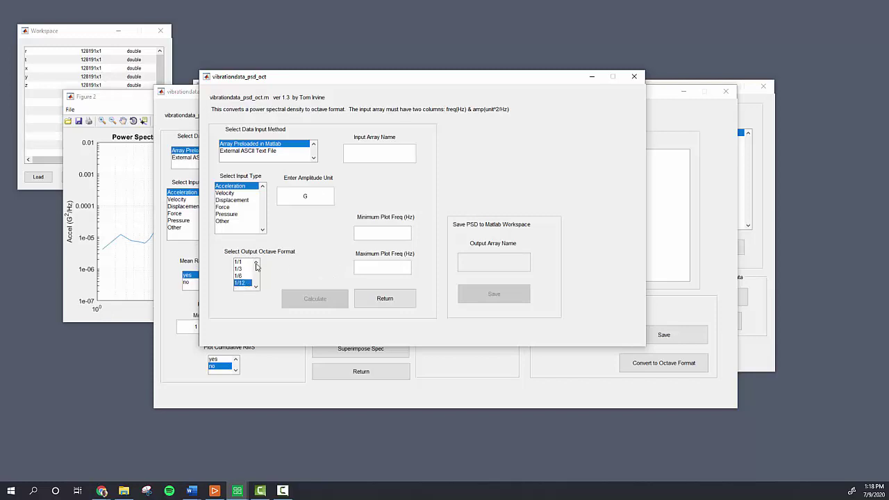
{"action": "left_click", "coordinate": [372, 156]}
{"action": "type", "text": "psd_x"}
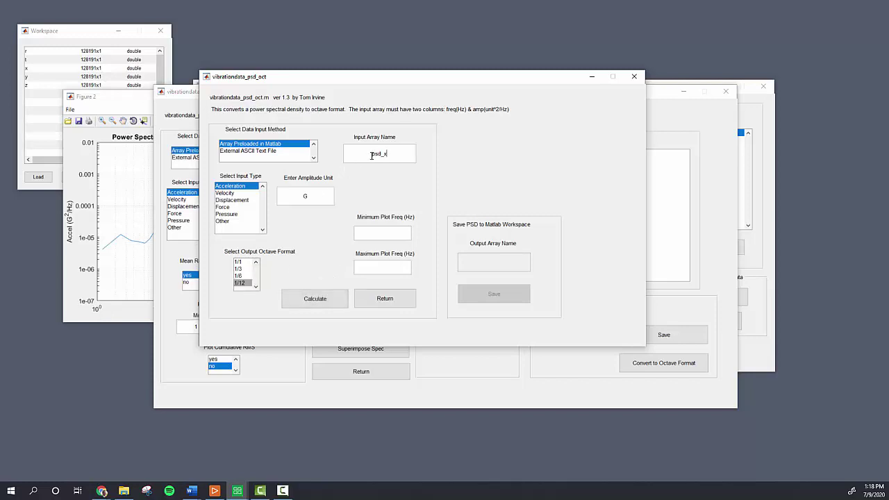
{"action": "type", "text": "1"}
{"action": "left_click", "coordinate": [393, 266]}
{"action": "type", "text": "2000"}
{"action": "left_click", "coordinate": [338, 300]}
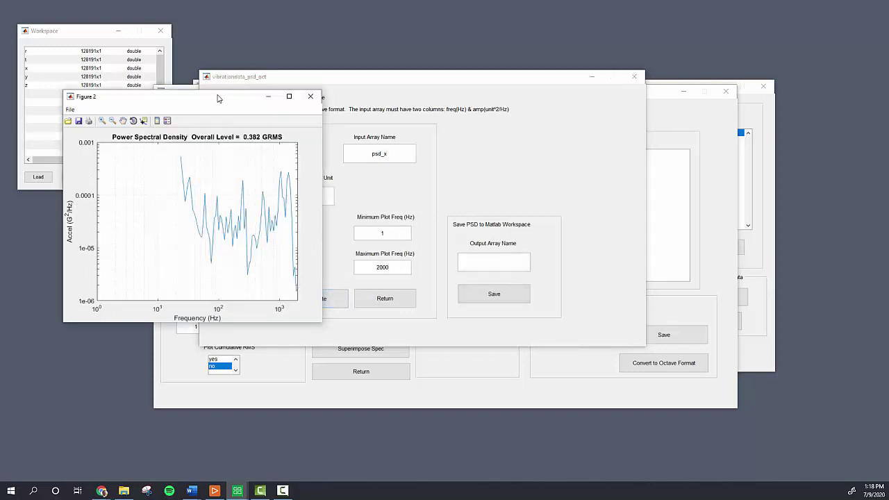
Compare 1/1, 1/3 and 1/6 octave band results, settling on 1/3 octave
{"action": "left_click_drag", "start_coordinate": [217, 98], "coordinate": [716, 67]}
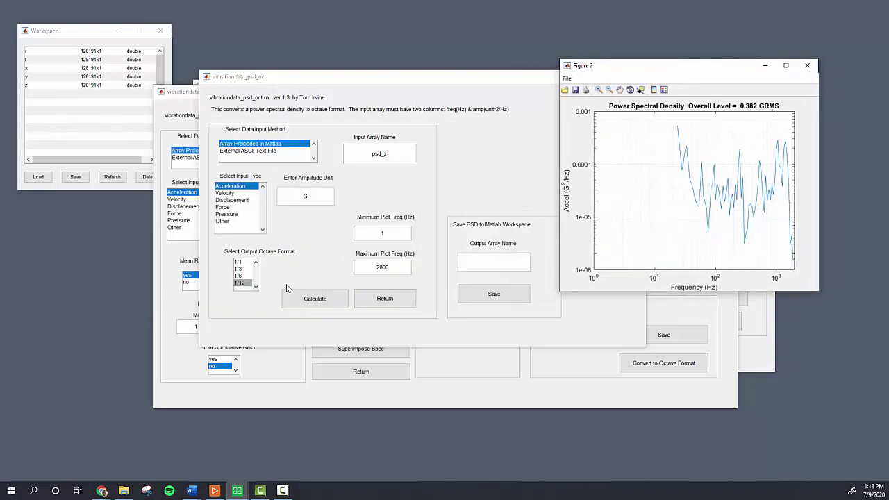
{"action": "left_click", "coordinate": [238, 262]}
{"action": "left_click", "coordinate": [313, 301]}
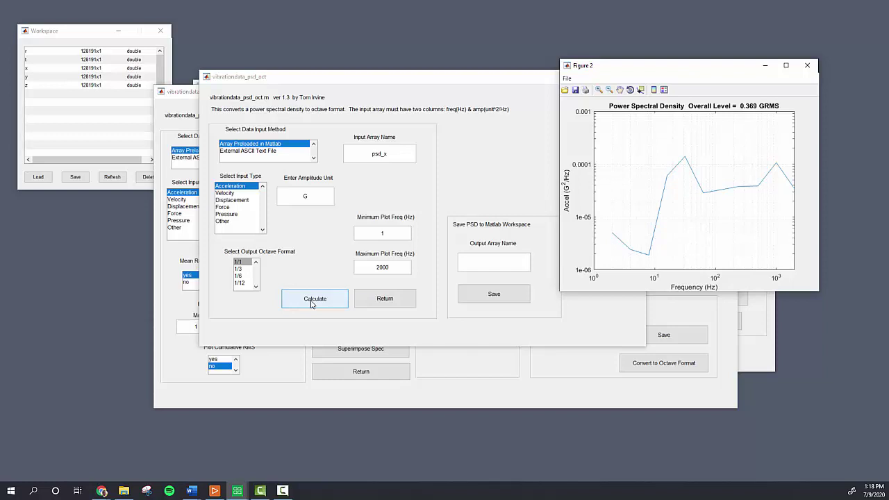
{"action": "left_click", "coordinate": [238, 268]}
{"action": "left_click", "coordinate": [315, 299]}
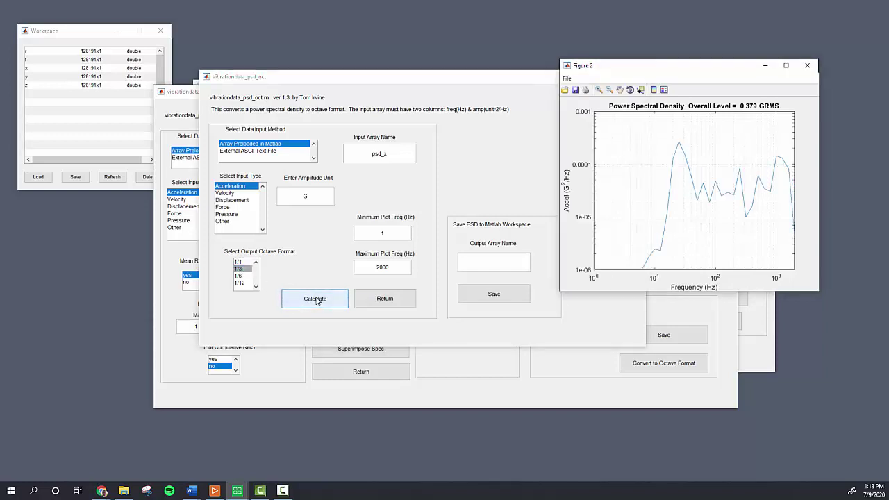
{"action": "left_click", "coordinate": [238, 275]}
{"action": "left_click", "coordinate": [313, 300]}
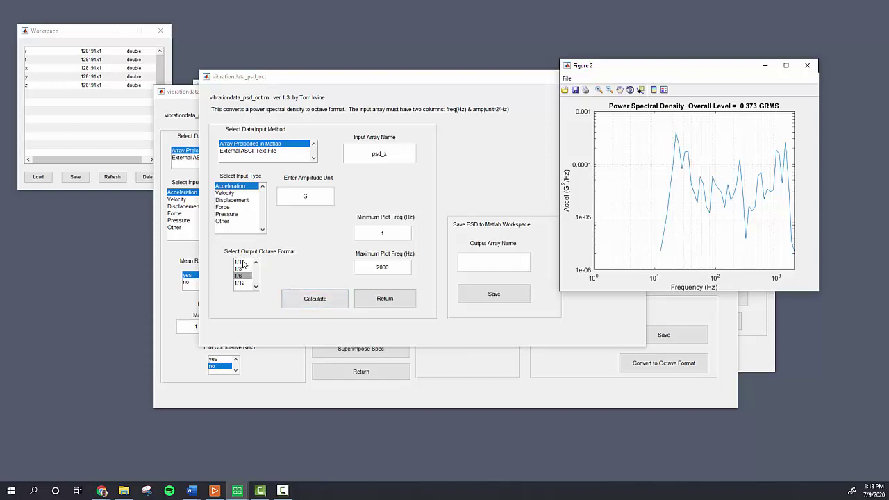
{"action": "left_click", "coordinate": [243, 269]}
{"action": "left_click", "coordinate": [320, 303]}
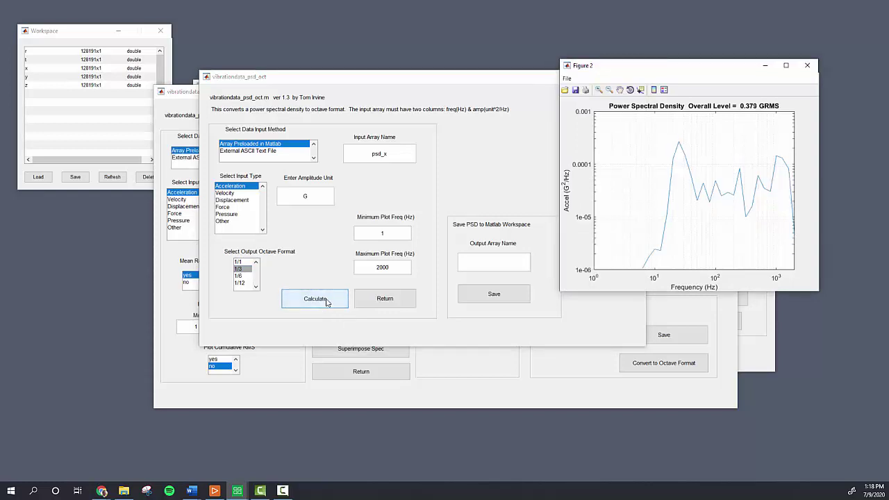
{"action": "left_click", "coordinate": [522, 259]}
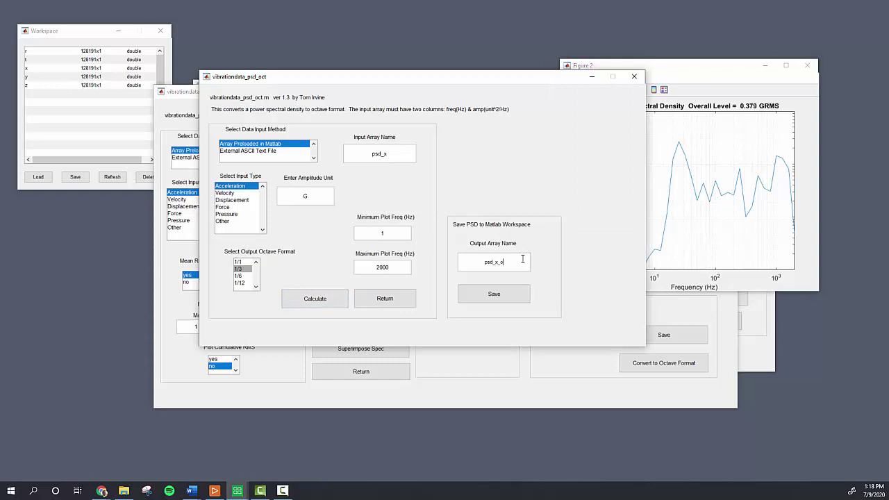
Save the 1/3-octave x PSD as psd_x_o and read its 25 Hz peak with the data cursor
{"action": "left_click", "coordinate": [511, 294]}
{"action": "key", "text": "Return"}
{"action": "left_click_drag", "start_coordinate": [685, 70], "coordinate": [729, 42]}
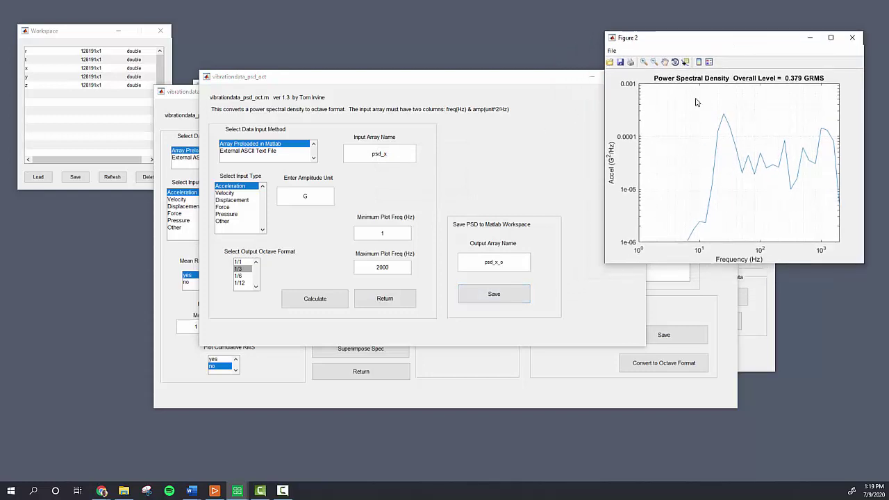
{"action": "left_click", "coordinate": [686, 62]}
{"action": "left_click", "coordinate": [724, 113]}
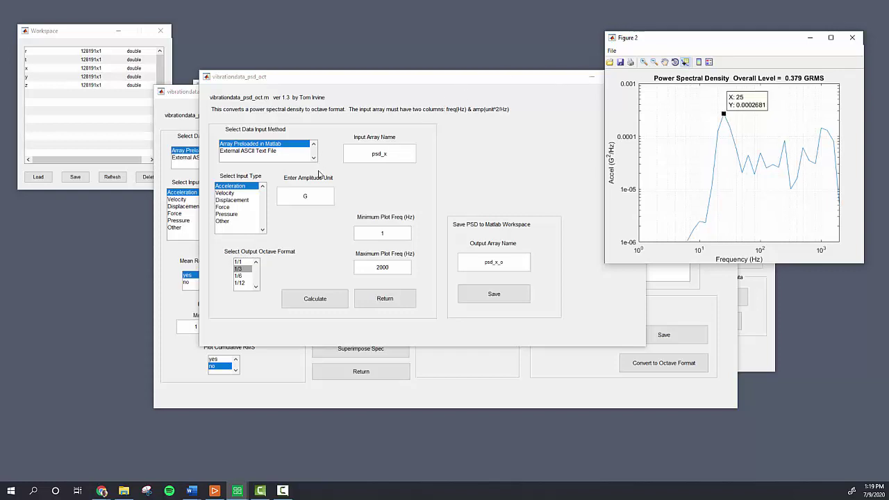
Convert psd_y to 1/3 octave and save it as psd_y_o
{"action": "left_click", "coordinate": [394, 148]}
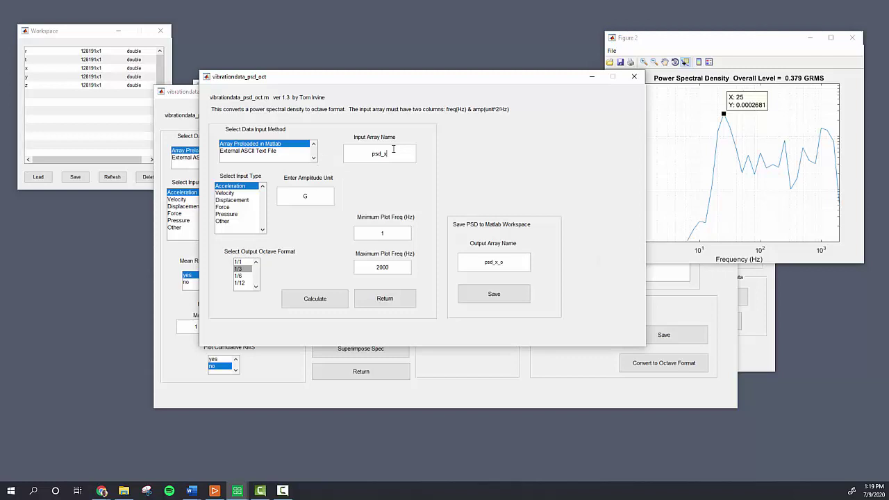
{"action": "left_click", "coordinate": [315, 301]}
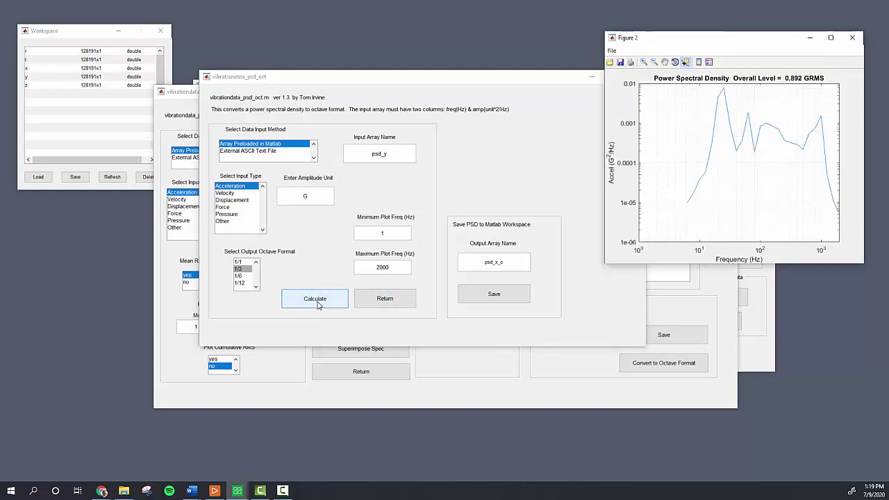
{"action": "left_click", "coordinate": [495, 261]}
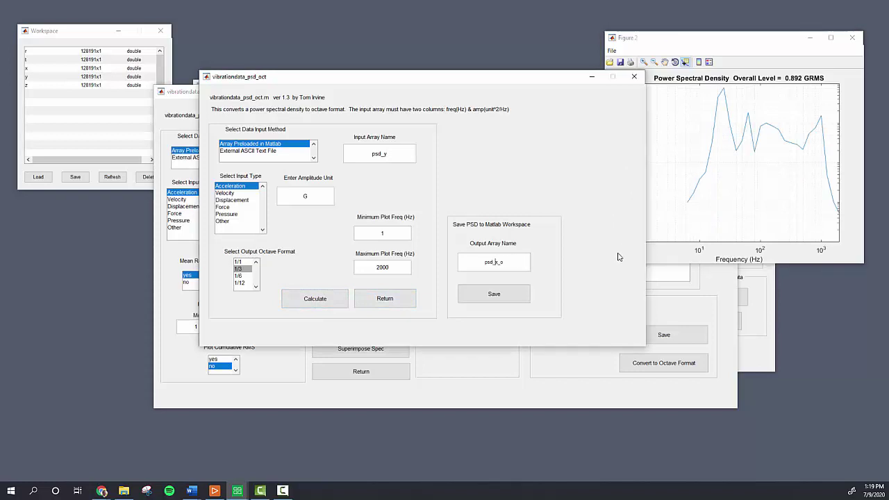
{"action": "type", "text": "y"}
{"action": "left_click", "coordinate": [520, 295]}
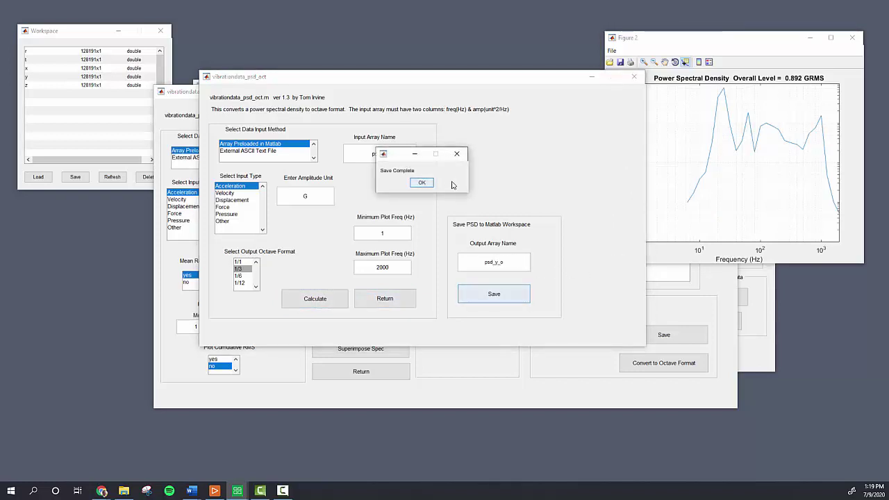
{"action": "left_click", "coordinate": [422, 184]}
Convert psd_z to 1/3 octave and save it as psd_z_o
{"action": "left_click", "coordinate": [386, 153]}
{"action": "key", "text": "BackSpace"}
{"action": "type", "text": "z"}
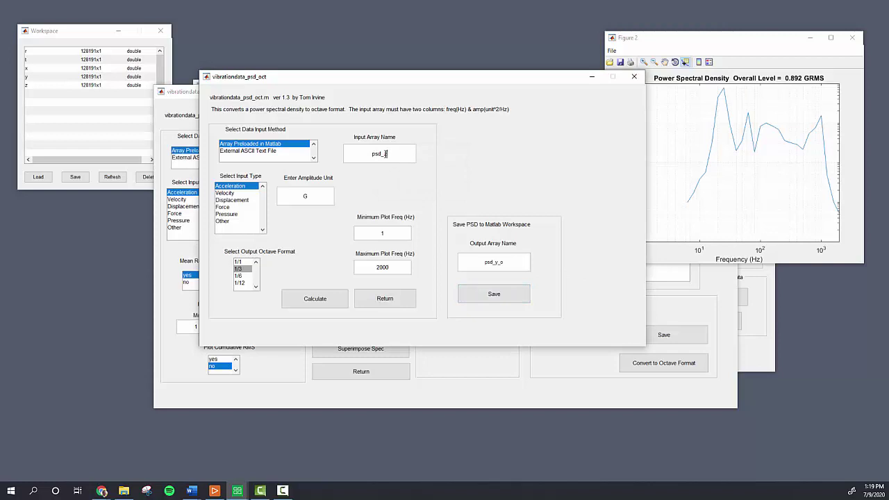
{"action": "left_click", "coordinate": [322, 305]}
{"action": "left_click", "coordinate": [500, 261]}
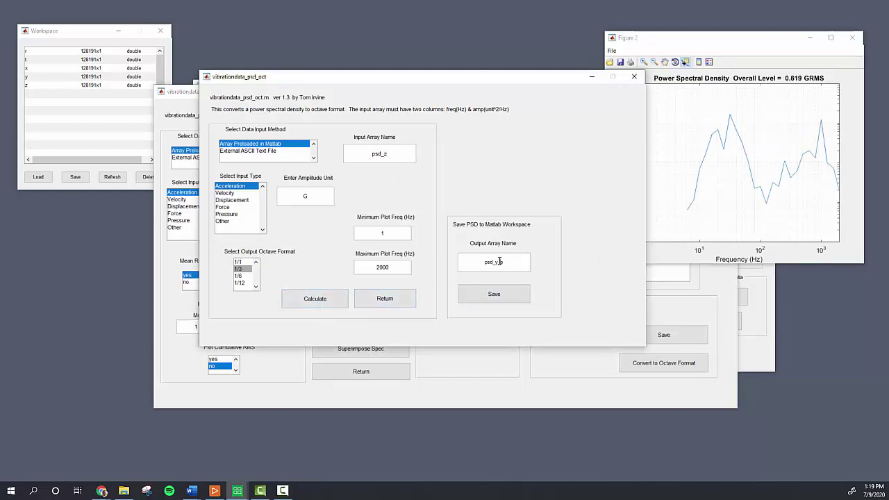
{"action": "type", "text": "z"}
{"action": "left_click", "coordinate": [519, 298]}
{"action": "left_click", "coordinate": [423, 184]}
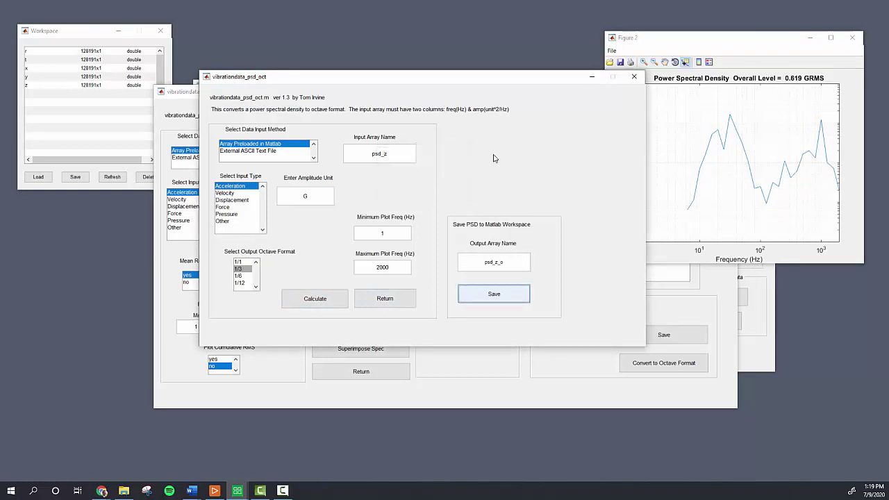
{"action": "left_click", "coordinate": [547, 379]}
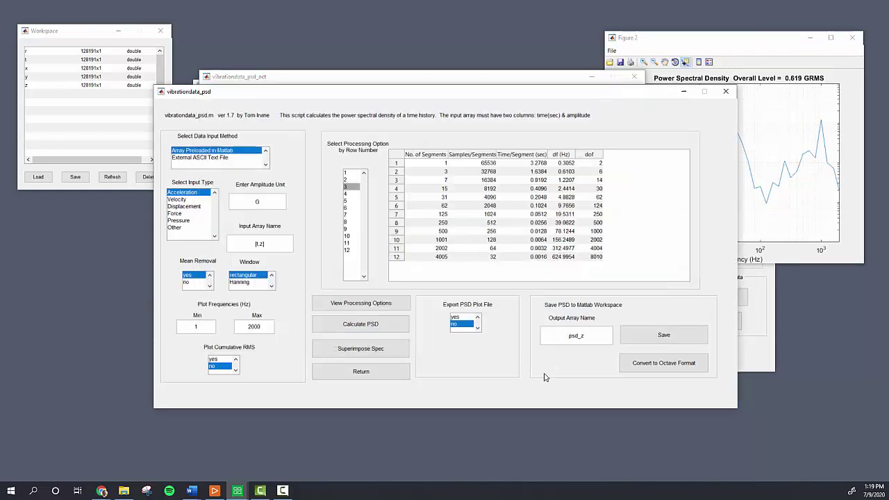
Close the PSD, octave and plot windows and launch the Power Spectral Density Overall RMS tool
{"action": "left_click", "coordinate": [727, 92]}
{"action": "left_click", "coordinate": [634, 77]}
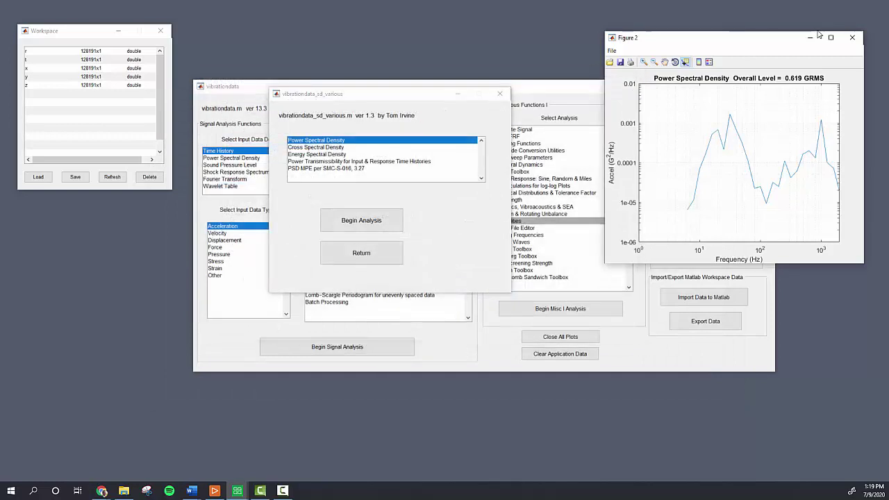
{"action": "left_click", "coordinate": [853, 38]}
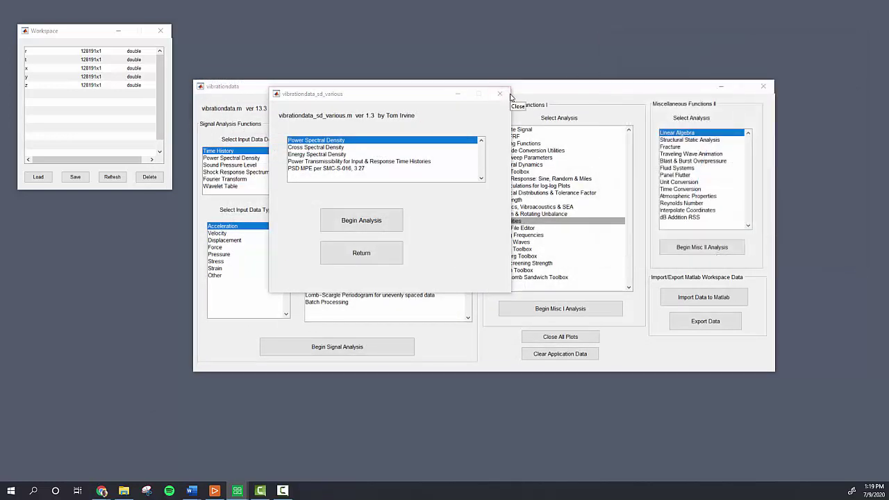
{"action": "left_click", "coordinate": [510, 96]}
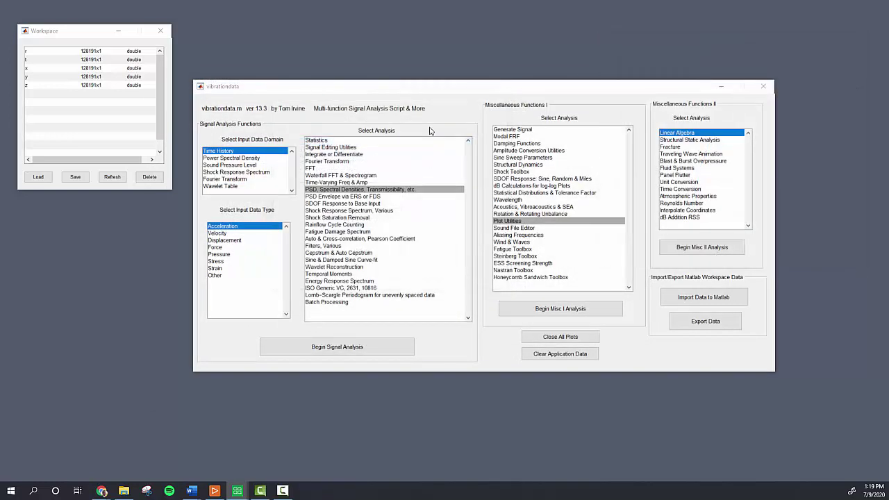
{"action": "left_click", "coordinate": [247, 158]}
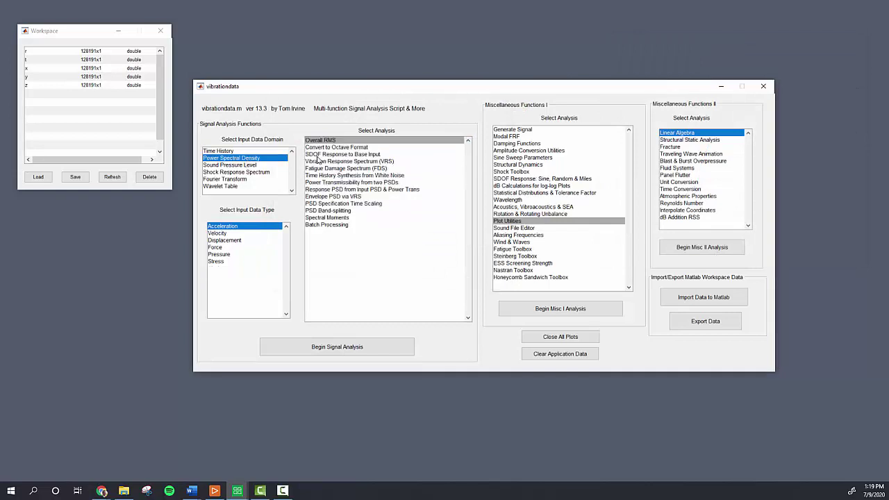
{"action": "left_click", "coordinate": [393, 354]}
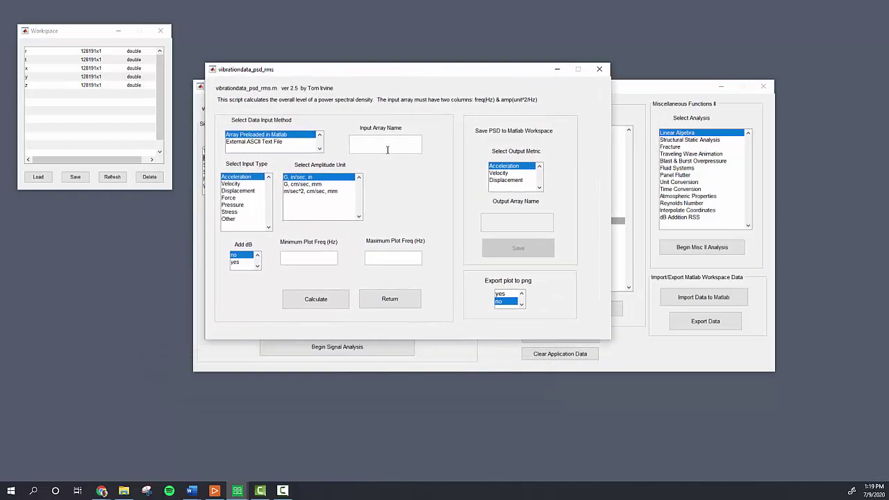
Calculate the overall acceleration, velocity and displacement levels of psd_x_o, arranging the result plots
{"action": "left_click", "coordinate": [391, 144]}
{"action": "type", "text": "psd_x_"}
{"action": "left_click", "coordinate": [325, 261]}
{"action": "left_click", "coordinate": [337, 301]}
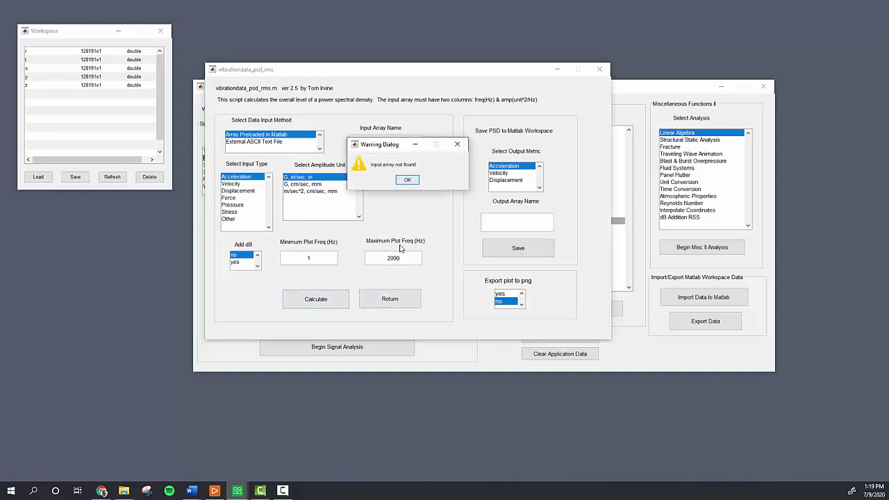
{"action": "left_click", "coordinate": [408, 179]}
{"action": "left_click", "coordinate": [400, 145]}
{"action": "type", "text": "_d"}
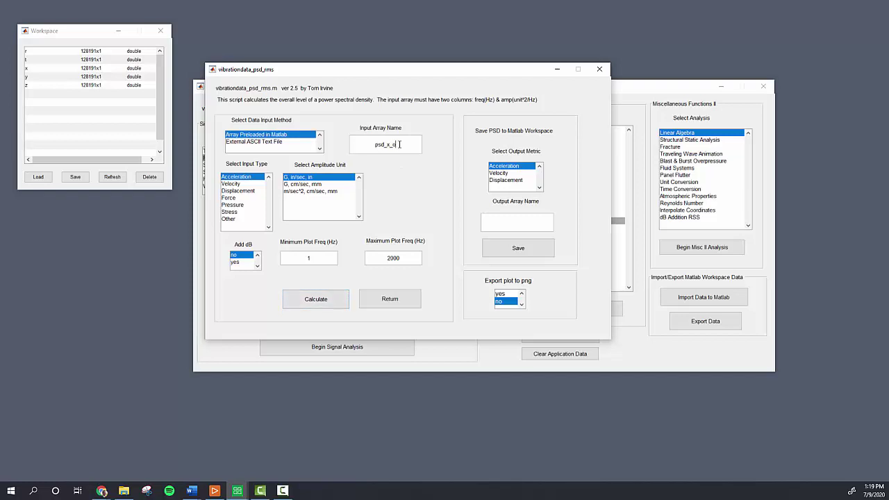
{"action": "left_click", "coordinate": [306, 301]}
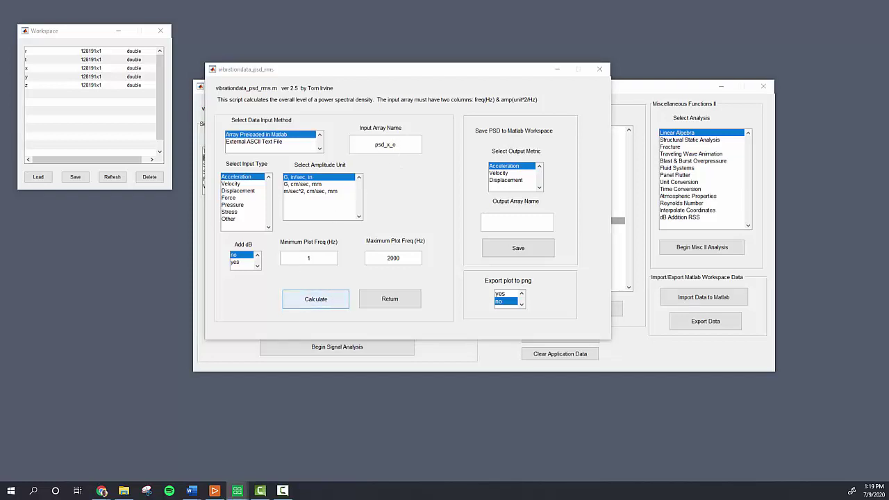
{"action": "left_click_drag", "start_coordinate": [437, 104], "coordinate": [588, 60]}
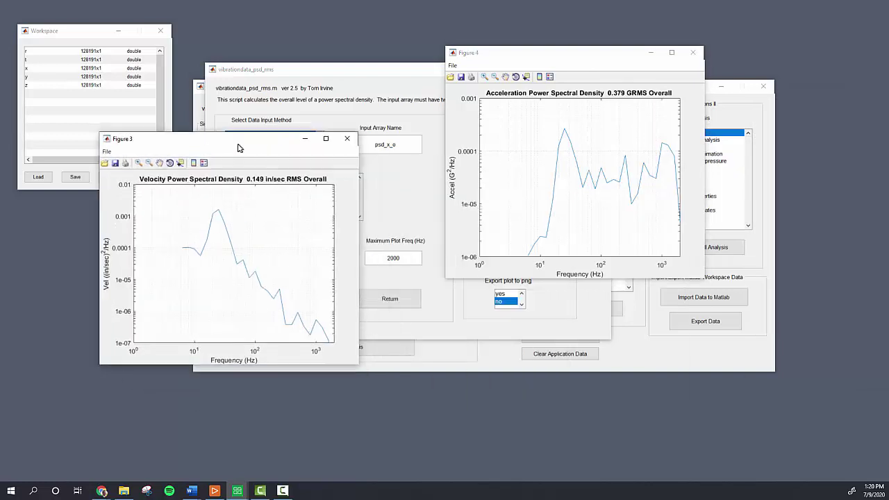
{"action": "left_click_drag", "start_coordinate": [232, 149], "coordinate": [289, 59]}
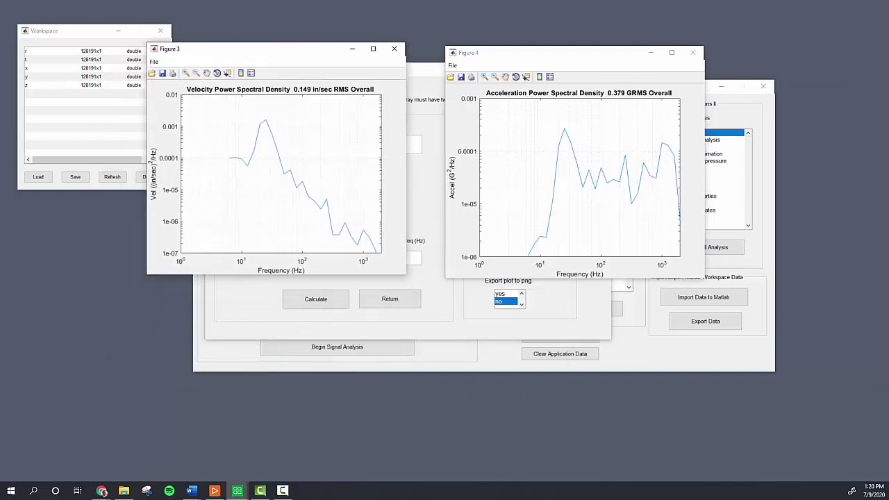
{"action": "left_click_drag", "start_coordinate": [651, 176], "coordinate": [730, 177]}
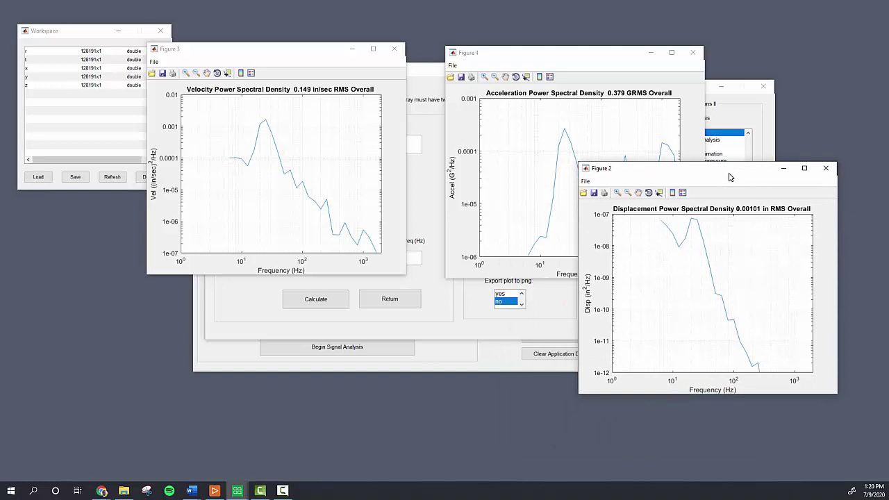
Save the x velocity PSD to the workspace as vel_x
{"action": "left_click", "coordinate": [449, 317]}
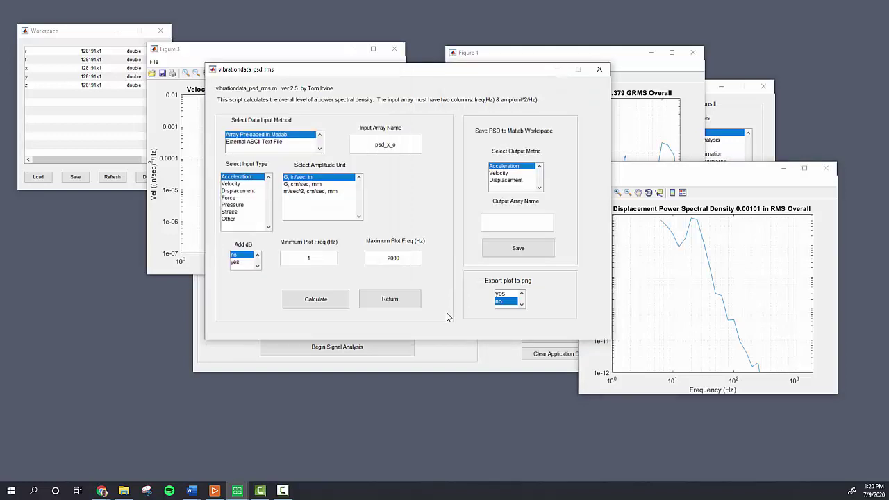
{"action": "left_click", "coordinate": [515, 174]}
{"action": "left_click", "coordinate": [533, 224]}
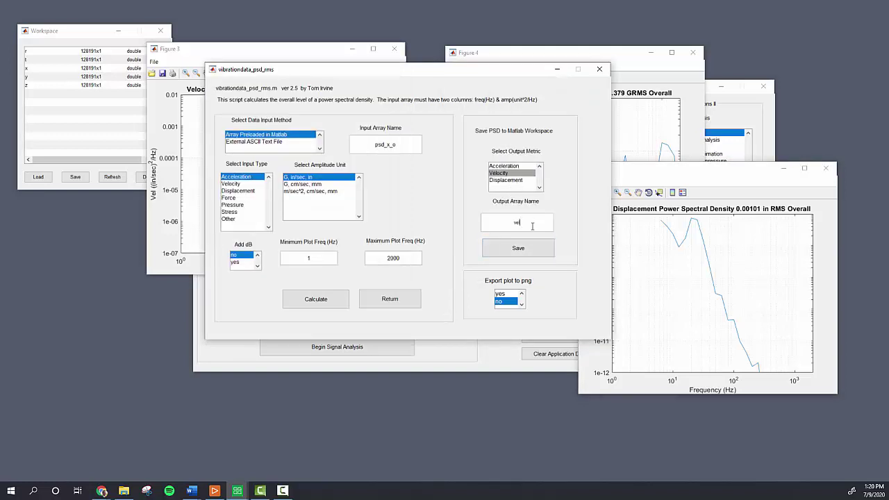
{"action": "left_click", "coordinate": [547, 246]}
{"action": "left_click", "coordinate": [409, 177]}
Calculate psd_y_o overall levels and save its velocity PSD as vel_y
{"action": "key", "text": "BackSpace"}
{"action": "type", "text": "y"}
{"action": "left_click", "coordinate": [318, 301]}
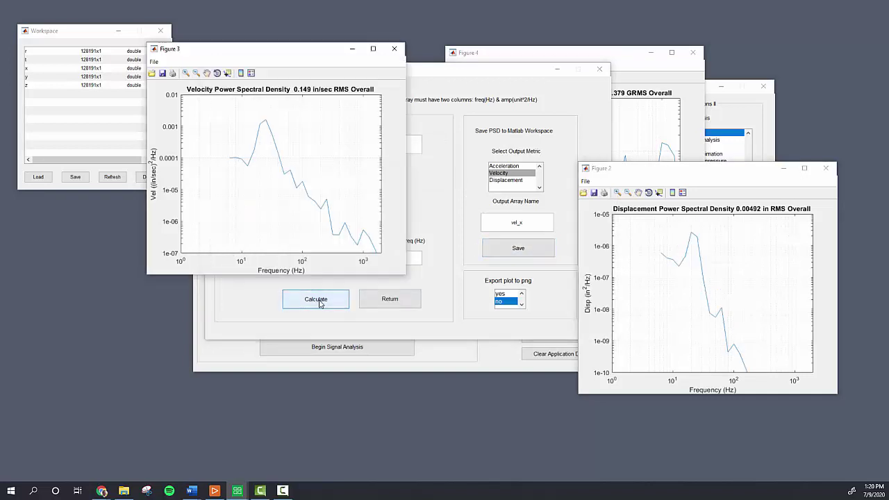
{"action": "left_click", "coordinate": [468, 328]}
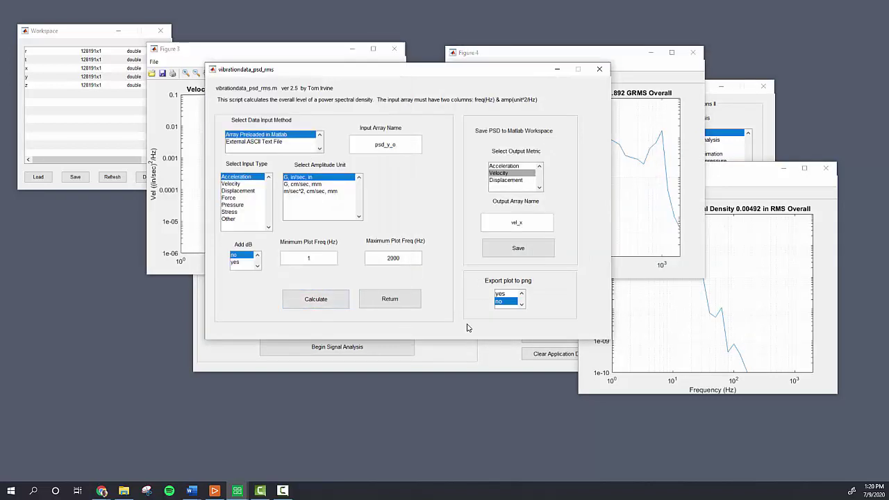
{"action": "left_click", "coordinate": [742, 181]}
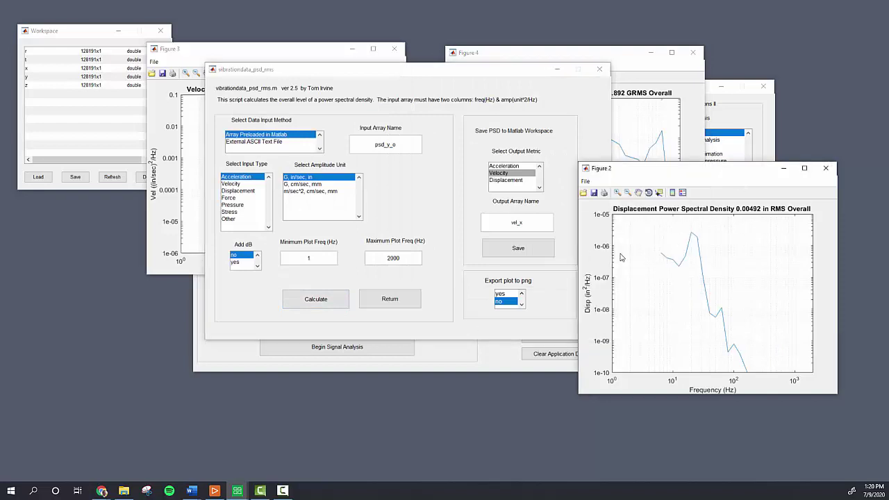
{"action": "left_click", "coordinate": [531, 221]}
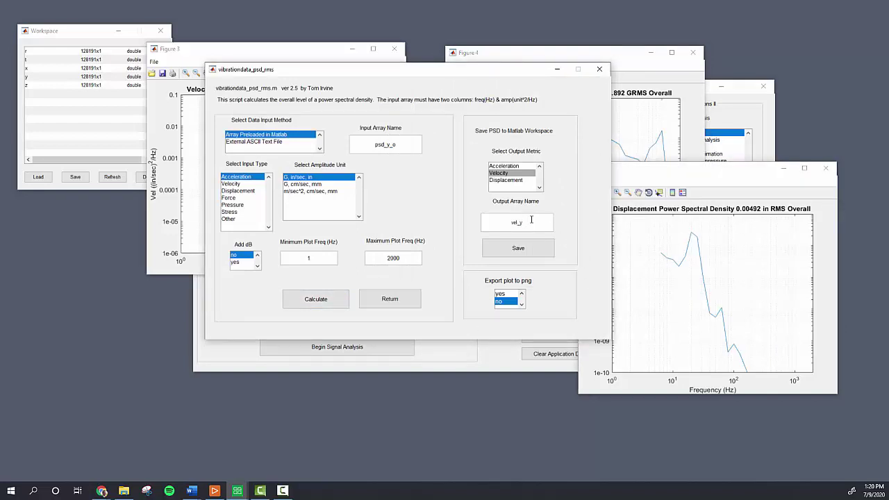
{"action": "left_click", "coordinate": [518, 248]}
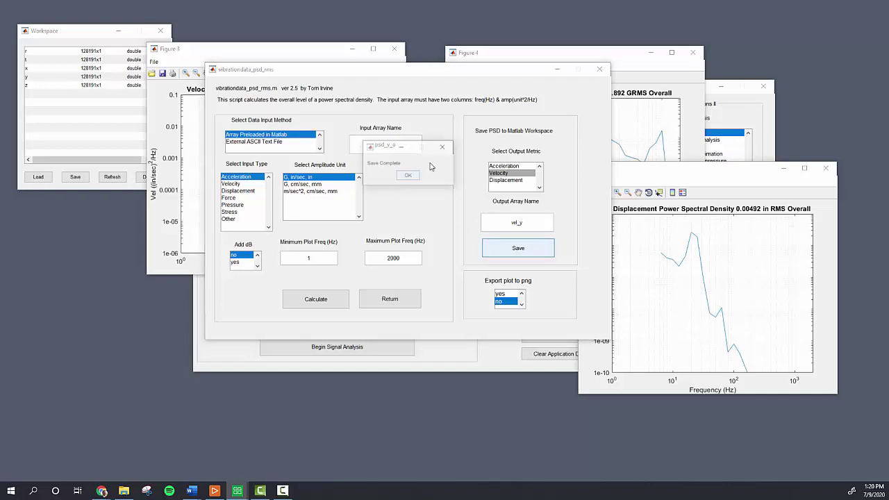
{"action": "left_click", "coordinate": [409, 176]}
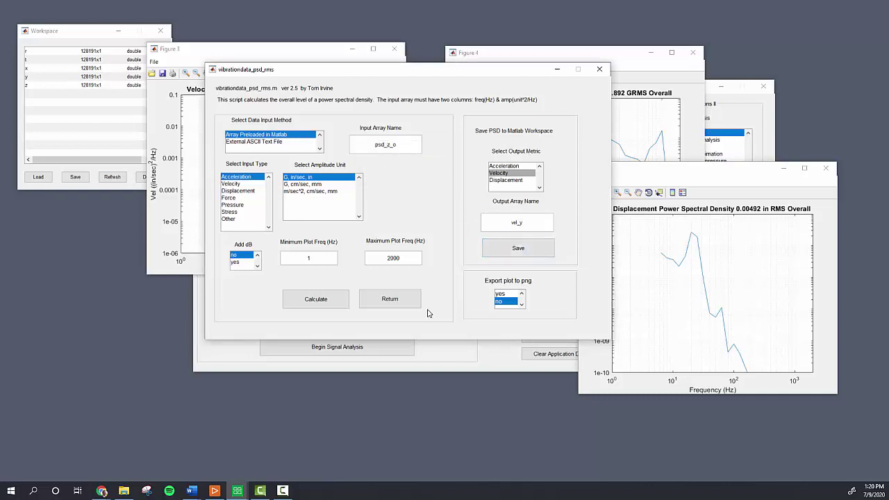
Calculate psd_z_o levels, save its velocity PSD as vel_z, and close the RMS tool and plot
{"action": "left_click", "coordinate": [340, 301]}
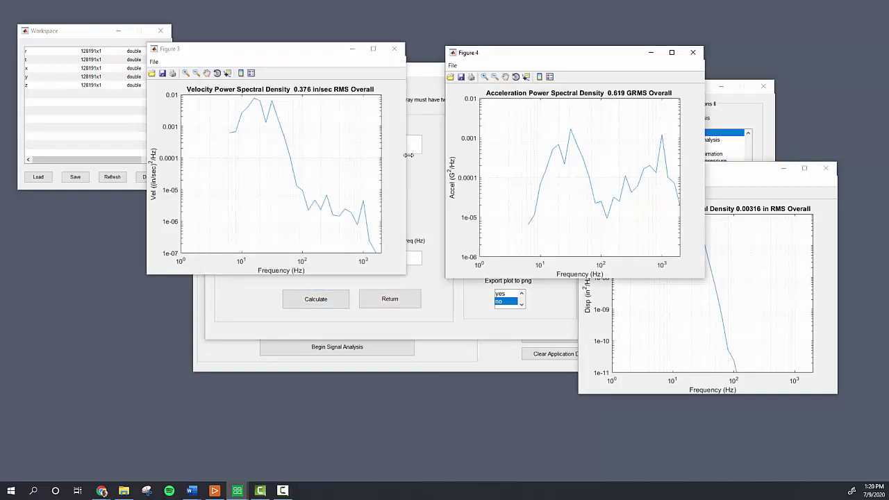
{"action": "left_click", "coordinate": [741, 164]}
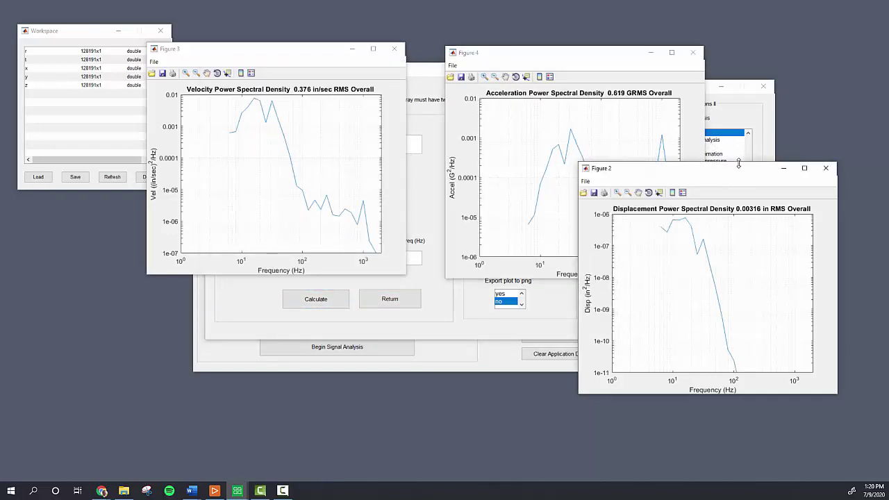
{"action": "left_click", "coordinate": [548, 313]}
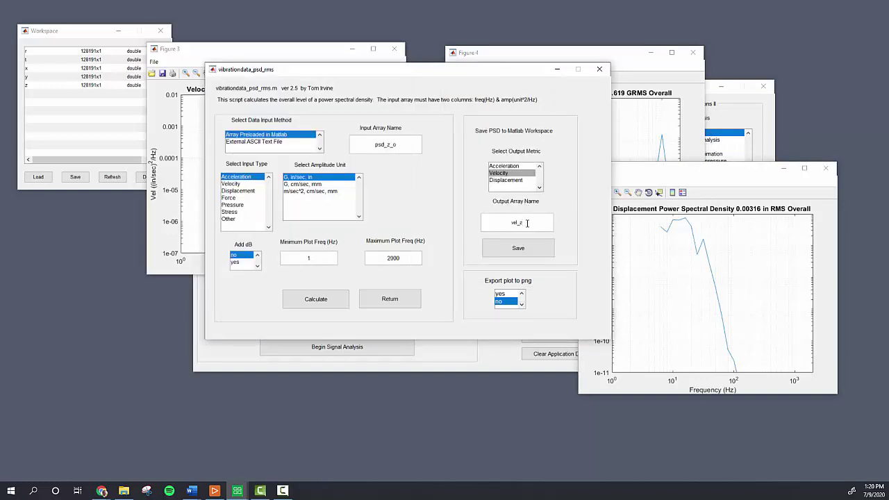
{"action": "left_click", "coordinate": [529, 252]}
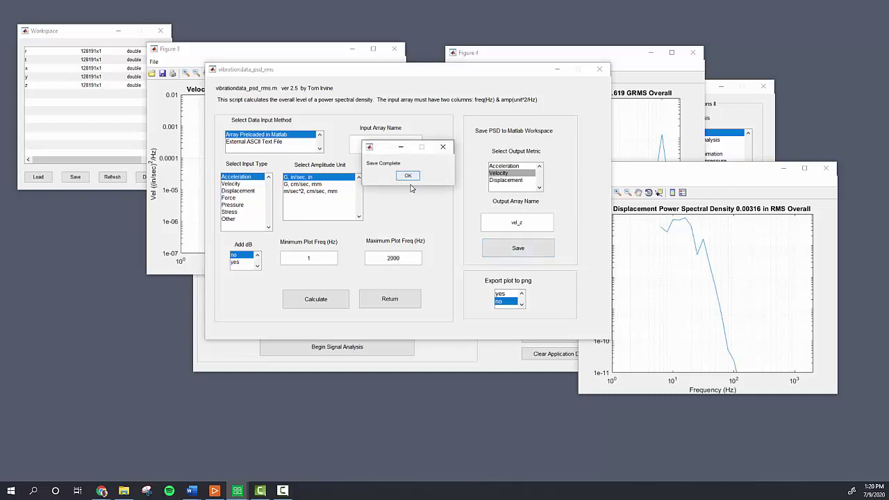
{"action": "left_click", "coordinate": [407, 176]}
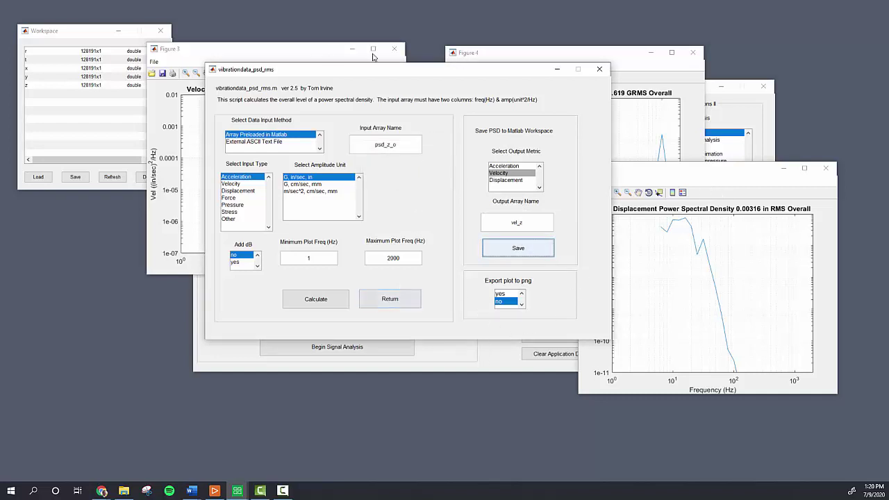
{"action": "left_click", "coordinate": [602, 70]}
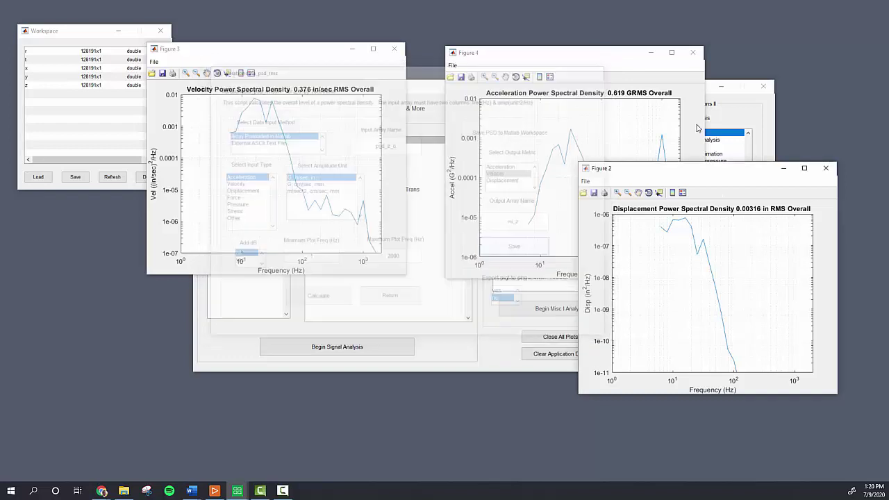
{"action": "left_click", "coordinate": [828, 170]}
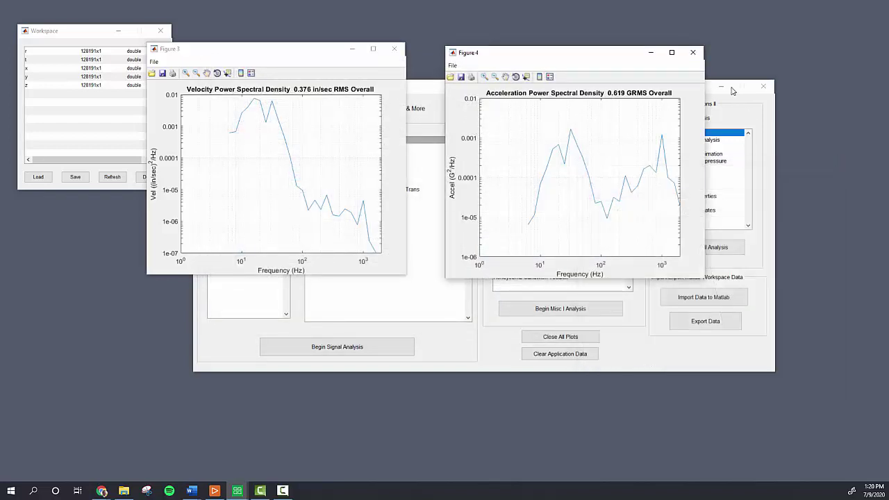
Close the PSD plots and open the Plot Utilities Multiple Curves setup
{"action": "left_click", "coordinate": [692, 52]}
{"action": "left_click", "coordinate": [395, 48]}
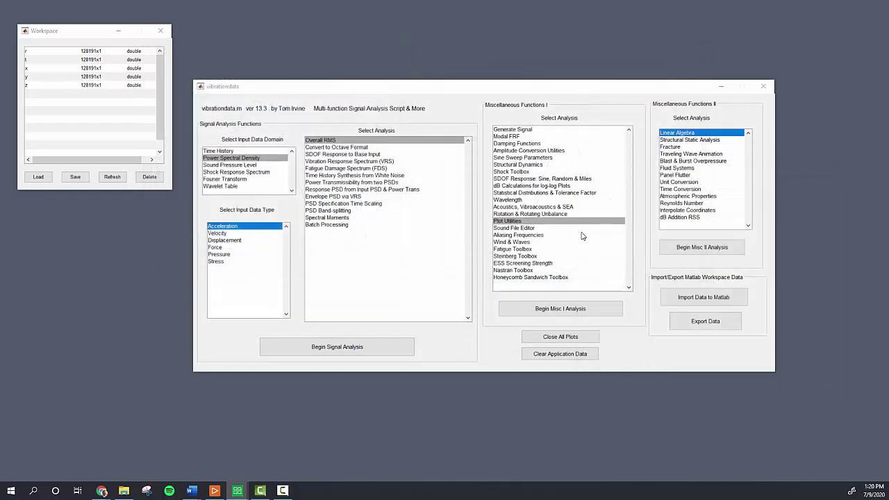
{"action": "left_click", "coordinate": [568, 308]}
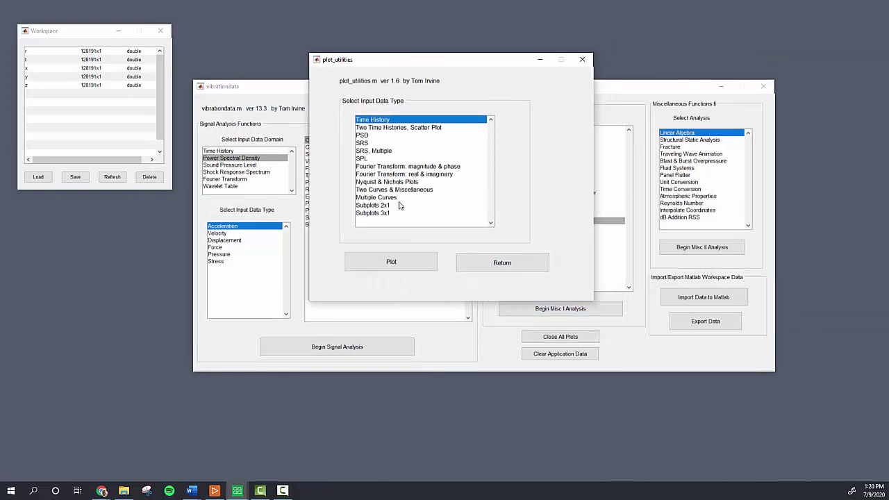
{"action": "left_click", "coordinate": [400, 198]}
{"action": "left_click", "coordinate": [391, 262]}
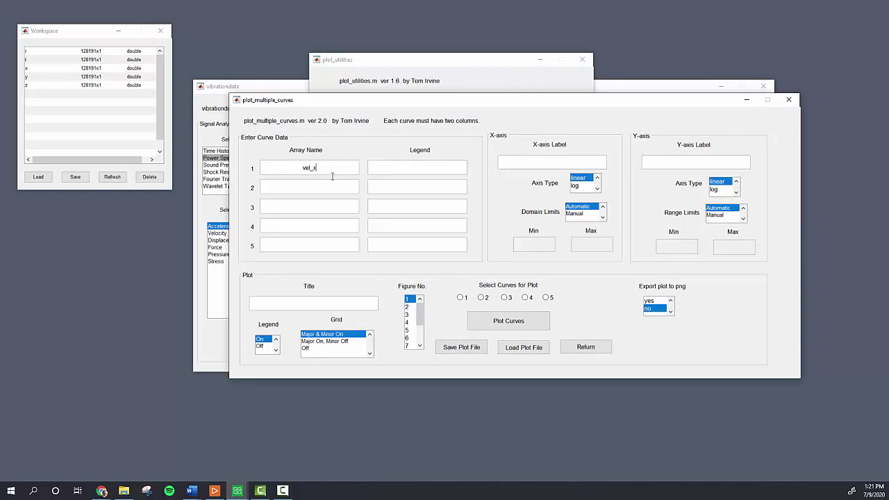
Enter curves vel_x, vel_y, vel_z with legends X Axis, Y Axis and Z Axis
{"action": "type", "text": "X Axis"}
{"action": "key", "text": "shift+Tab"}
{"action": "key", "text": "ctrl+c"}
{"action": "left_click", "coordinate": [323, 184]}
{"action": "key", "text": "ctrl+v"}
{"action": "left_click", "coordinate": [341, 204]}
{"action": "key", "text": "ctrl+v"}
{"action": "type", "text": "y"}
{"action": "left_click", "coordinate": [418, 190]}
{"action": "type", "text": "Y Axis"}
{"action": "left_click", "coordinate": [431, 207]}
{"action": "type", "text": "Z Axis"}
Use log axes labelled Frequency (Hz) and Velocity (in/s), and include curves 1–3
{"action": "left_click", "coordinate": [575, 185]}
{"action": "left_click", "coordinate": [569, 162]}
{"action": "type", "text": "Frequency ("}
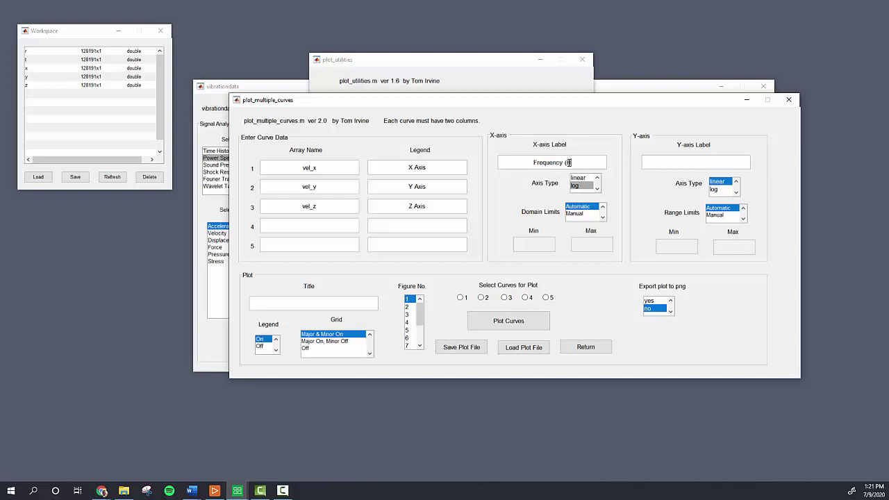
{"action": "type", "text": "Hz)"}
{"action": "left_click", "coordinate": [696, 163]}
{"action": "type", "text": "Velocity (in/s)"}
{"action": "left_click", "coordinate": [720, 189]}
{"action": "left_click", "coordinate": [460, 298]}
{"action": "left_click", "coordinate": [481, 297]}
{"action": "left_click", "coordinate": [504, 298]}
Title the plot 'Velocity PSD for Train Passing' and draw the three curves together
{"action": "left_click", "coordinate": [371, 308]}
{"action": "type", "text": "Velco"}
{"action": "type", "text": "ocity PSD"}
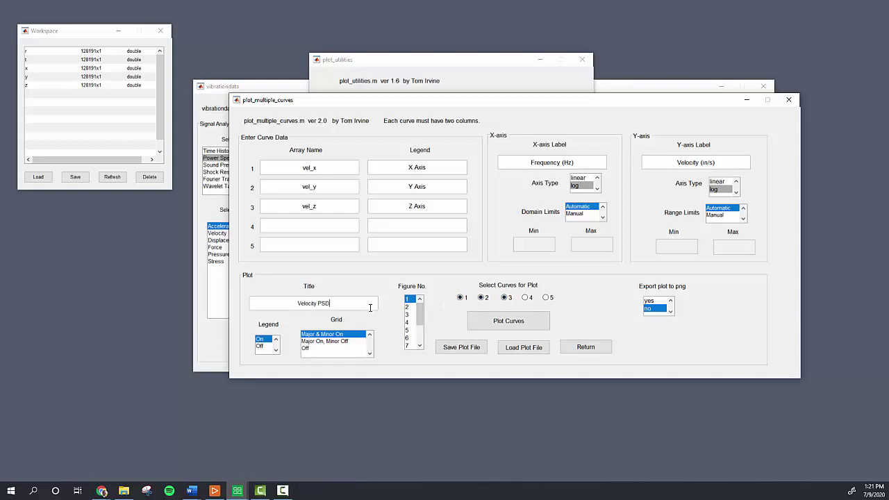
{"action": "type", "text": " for Train Passing"}
{"action": "left_click", "coordinate": [516, 323]}
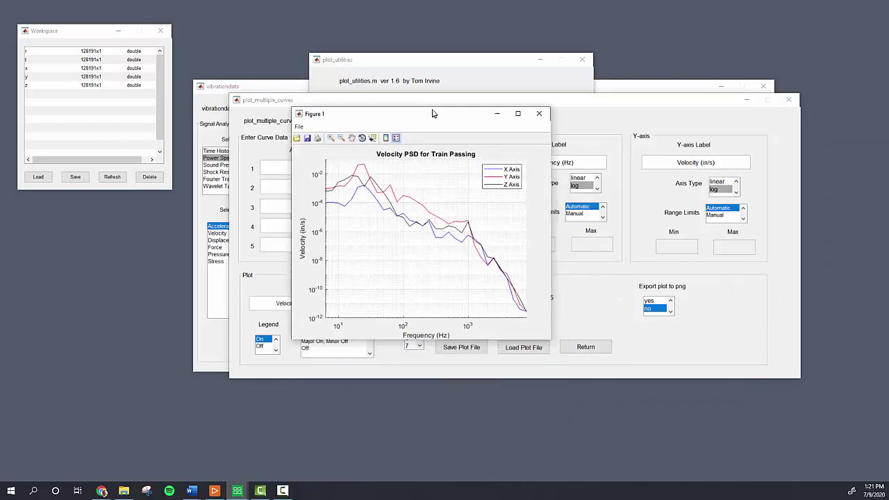
{"action": "left_click_drag", "start_coordinate": [433, 114], "coordinate": [419, 76]}
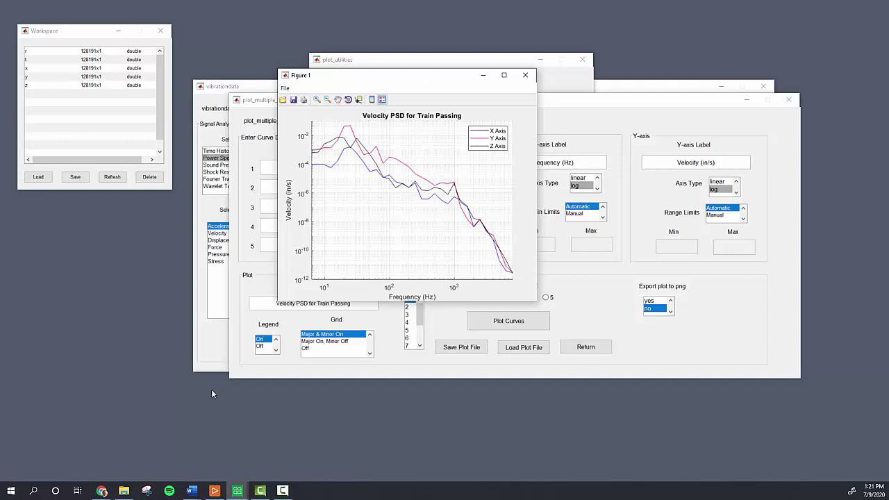
{"action": "left_click", "coordinate": [128, 493]}
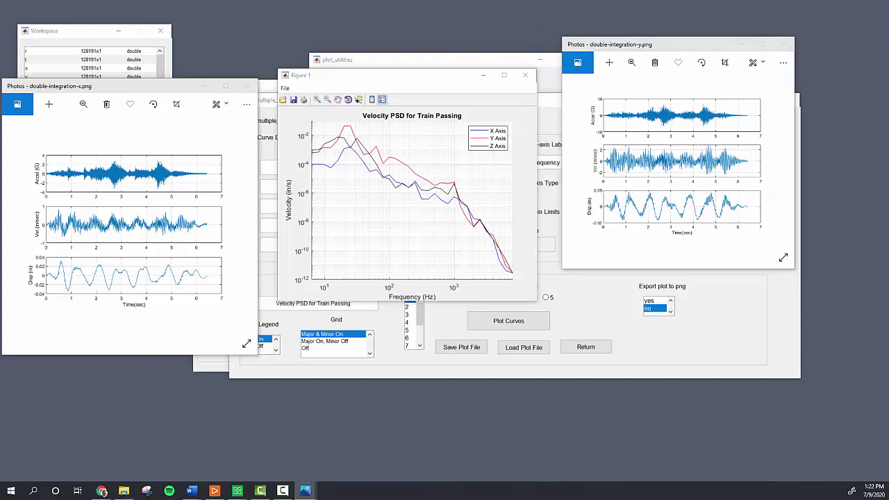
Arrange the combined velocity plot and the x, y, z double-integration images, ending with y in front
{"action": "left_click", "coordinate": [267, 191]}
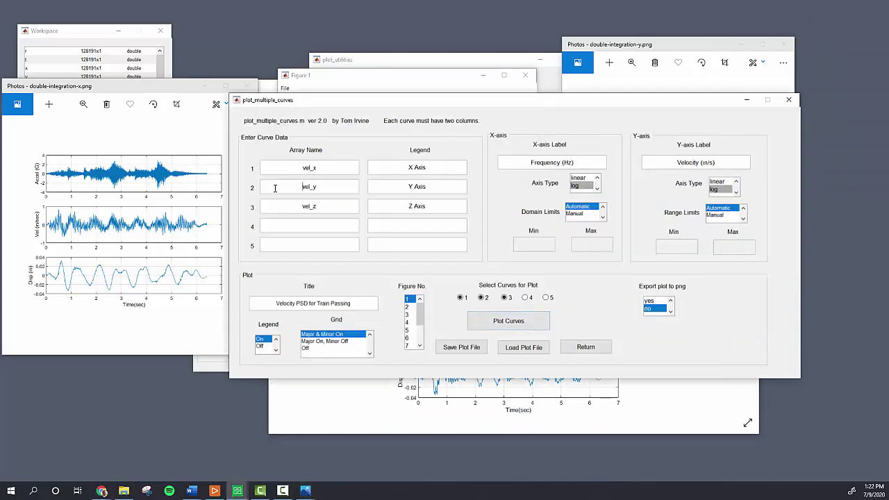
{"action": "left_click", "coordinate": [445, 78]}
{"action": "left_click", "coordinate": [629, 428]}
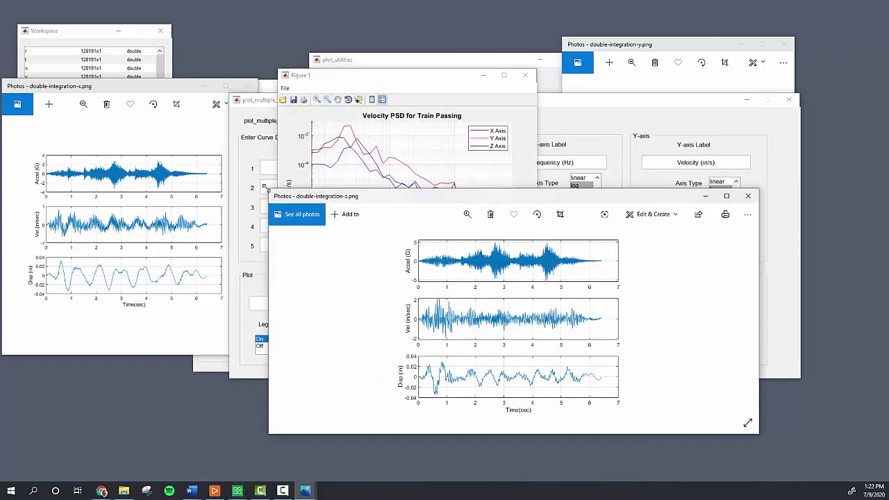
{"action": "left_click_drag", "start_coordinate": [271, 193], "coordinate": [484, 269]}
{"action": "left_click", "coordinate": [624, 86]}
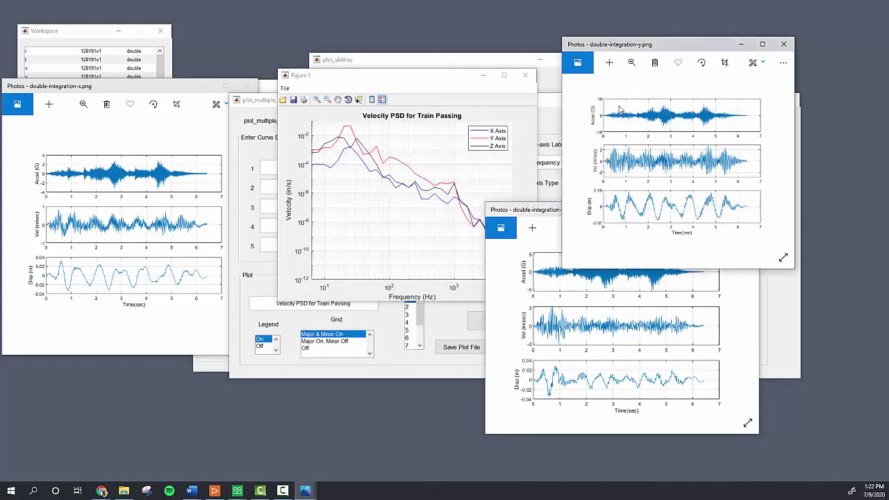
{"action": "left_click_drag", "start_coordinate": [557, 212], "coordinate": [643, 240]}
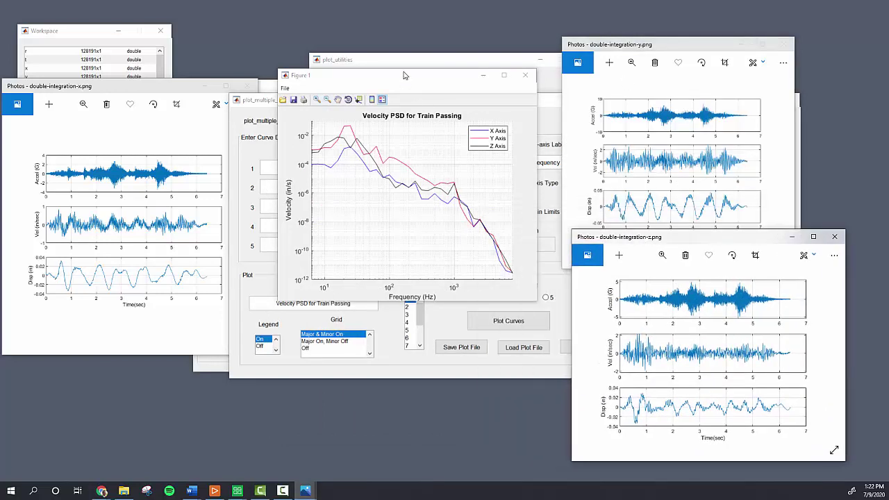
{"action": "left_click_drag", "start_coordinate": [406, 75], "coordinate": [373, 46]}
{"action": "left_click", "coordinate": [185, 87]}
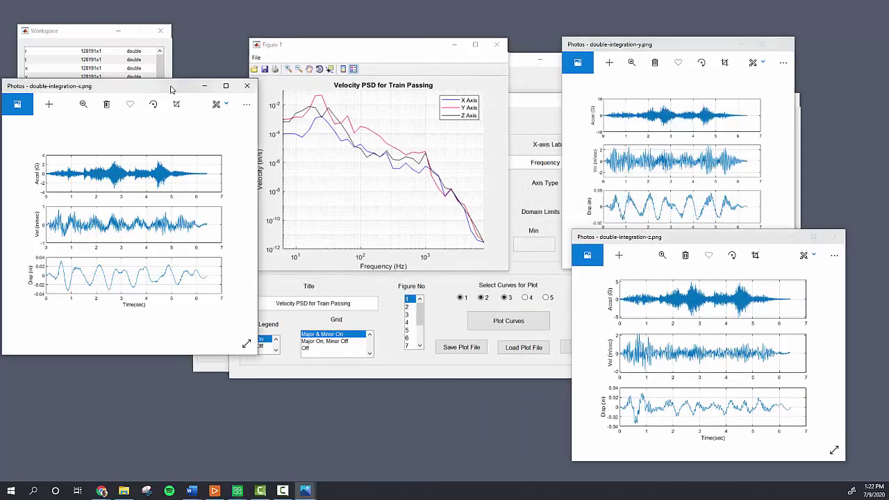
{"action": "left_click_drag", "start_coordinate": [173, 86], "coordinate": [189, 86]}
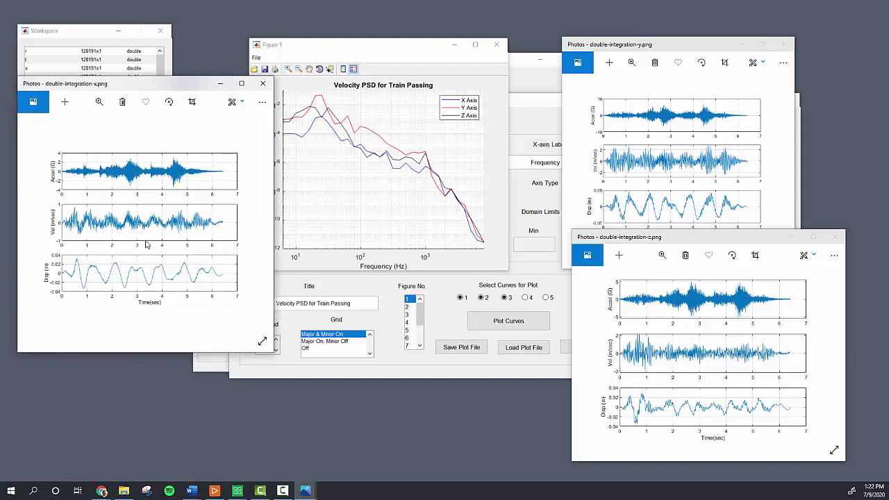
{"action": "left_click", "coordinate": [672, 120]}
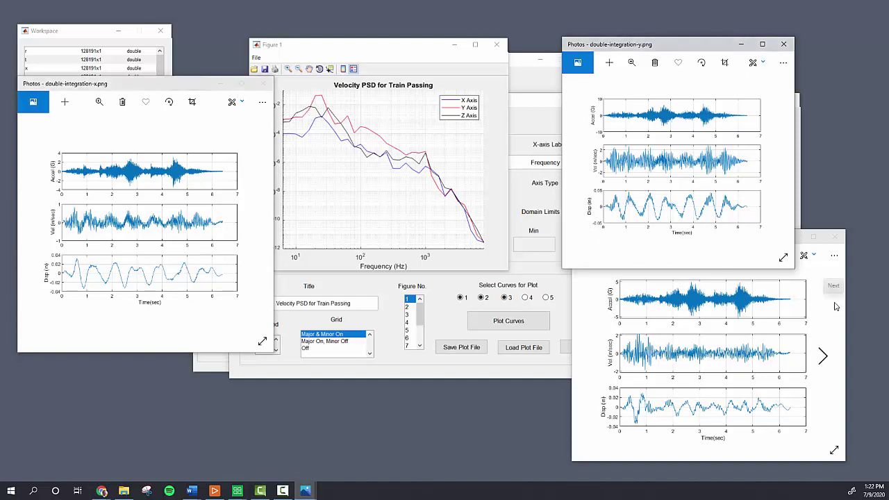
Arrange the x, y and z double-integration images in Photos, with the x image moved higher, around the velocity PSD figure
{"action": "left_click", "coordinate": [837, 307]}
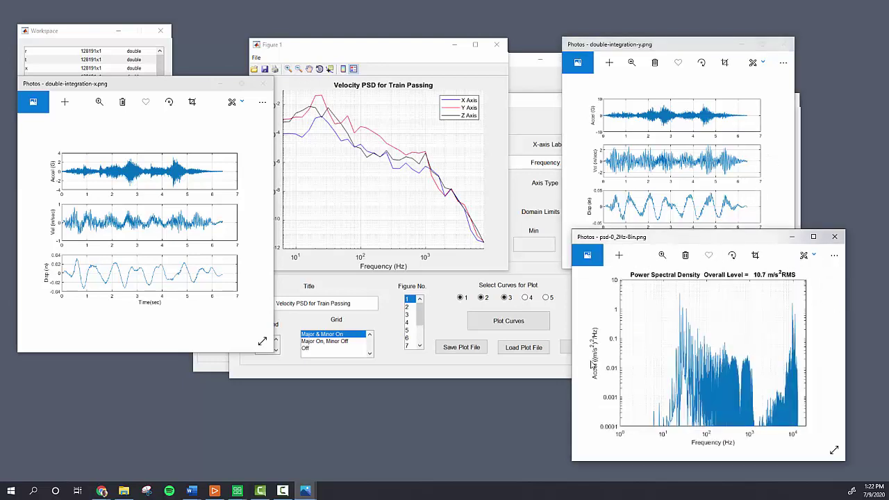
{"action": "left_click", "coordinate": [596, 357]}
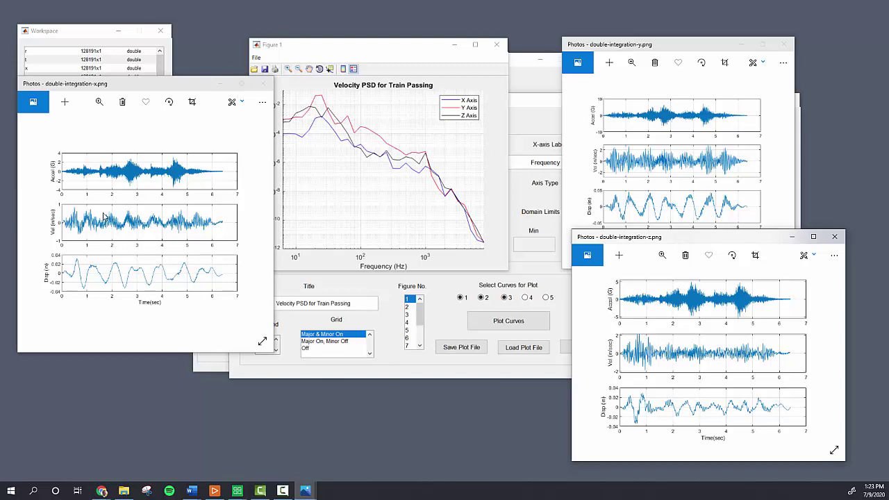
{"action": "left_click", "coordinate": [680, 47]}
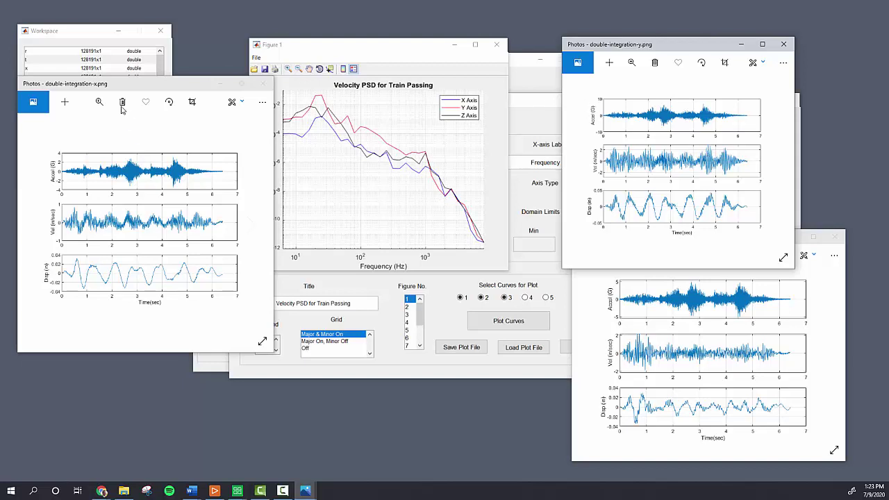
{"action": "left_click_drag", "start_coordinate": [139, 86], "coordinate": [137, 50]}
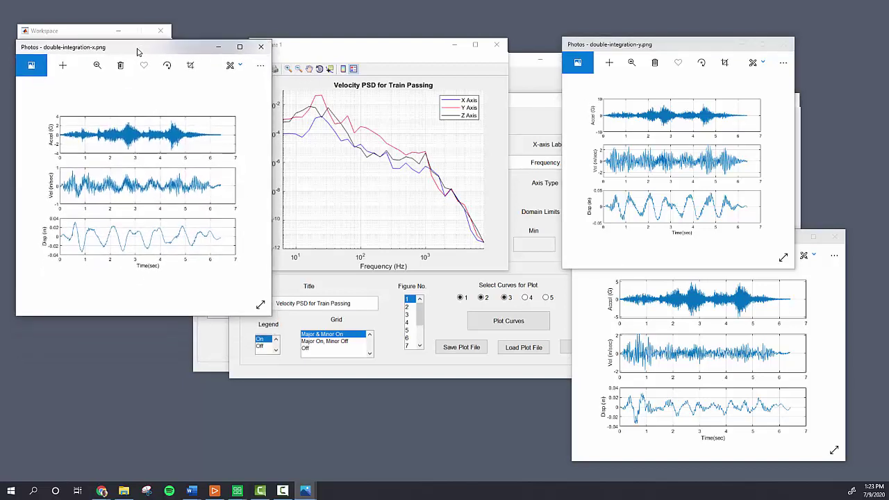
{"action": "left_click", "coordinate": [649, 50]}
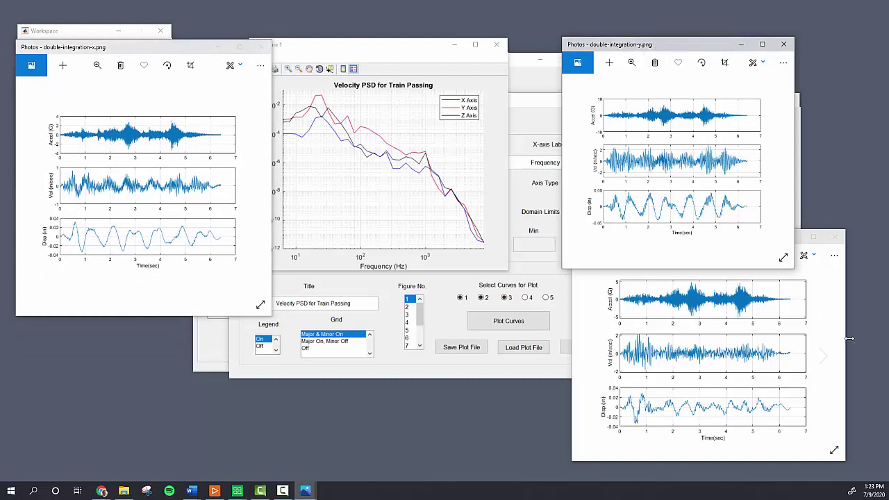
{"action": "left_click", "coordinate": [823, 355]}
{"action": "left_click", "coordinate": [597, 356]}
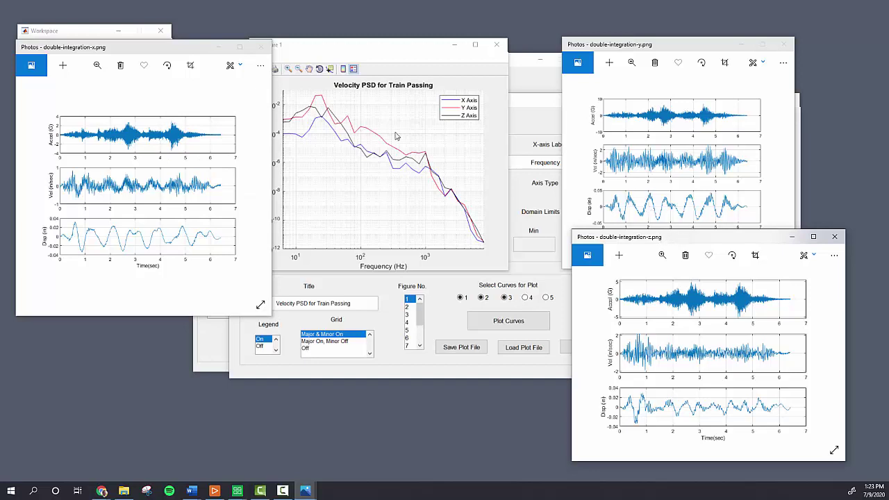
{"action": "left_click", "coordinate": [384, 55]}
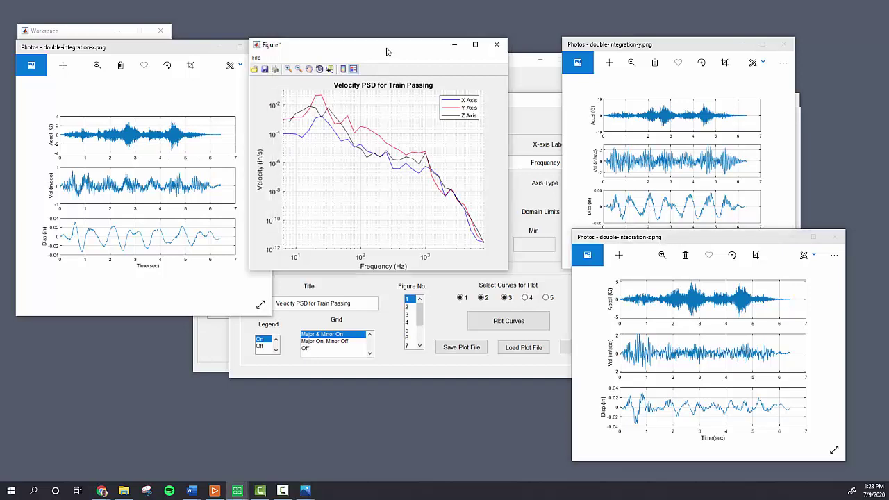
Save the velocity PSD figure as the PNG image 'psd-velocity'
{"action": "left_click_drag", "start_coordinate": [387, 51], "coordinate": [477, 55]}
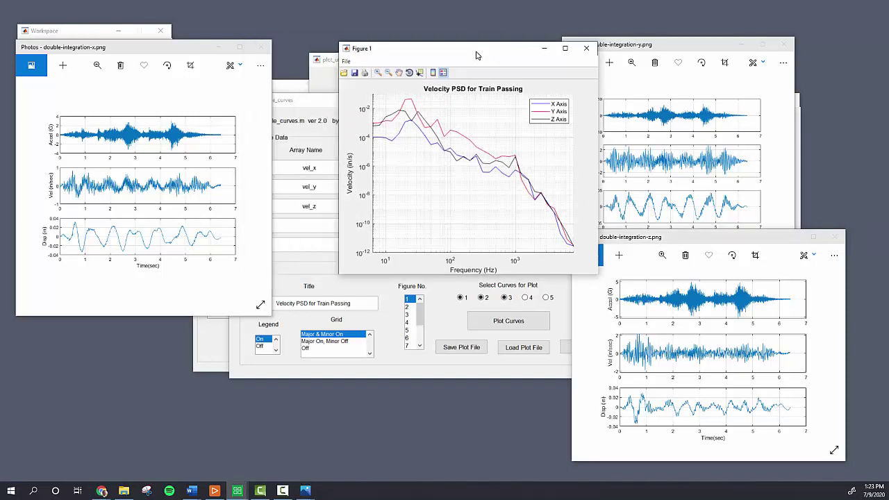
{"action": "left_click", "coordinate": [315, 108]}
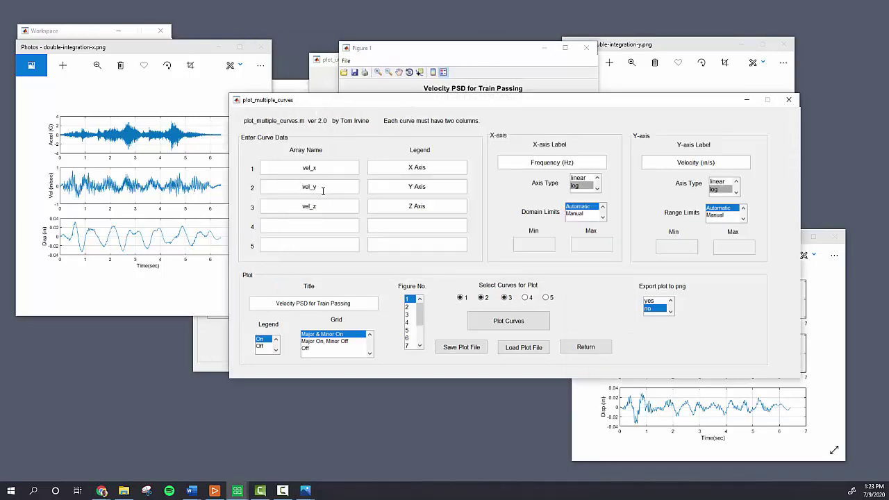
{"action": "left_click", "coordinate": [430, 74]}
{"action": "left_click", "coordinate": [346, 61]}
{"action": "key", "text": "Escape"}
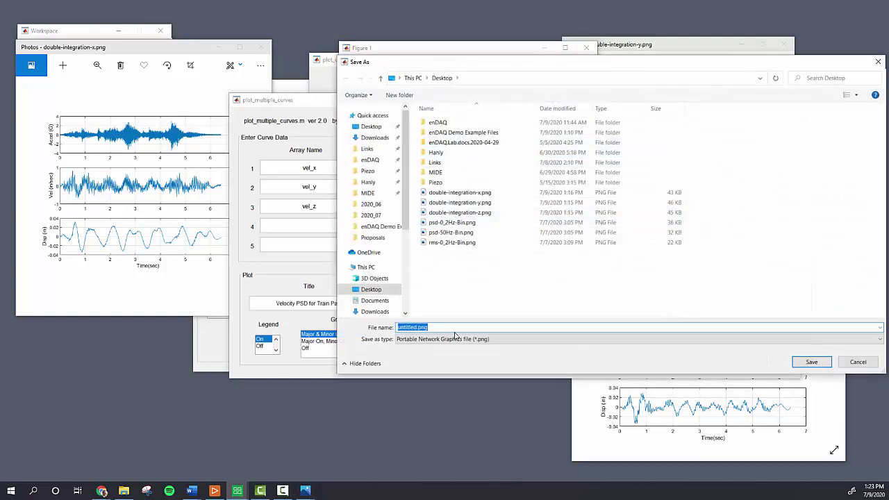
{"action": "type", "text": "psd-"}
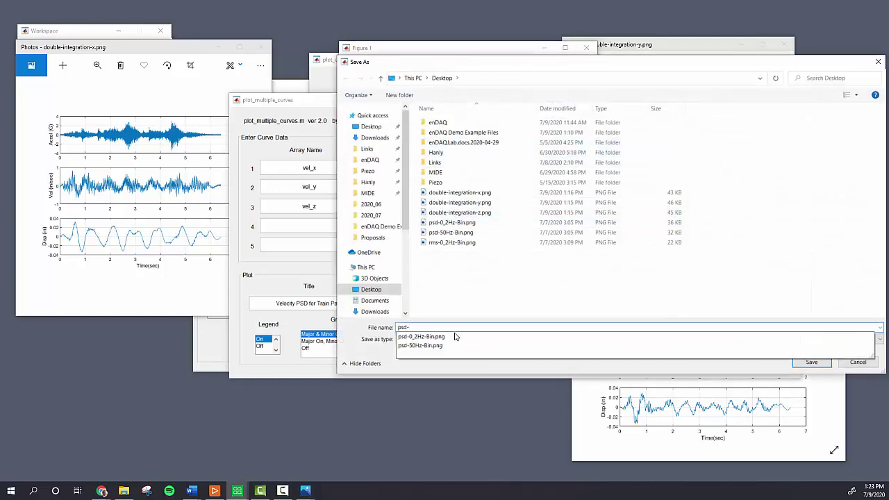
{"action": "type", "text": "velocity"}
{"action": "key", "text": "Return"}
Rename the first curve array to psd_x_o and add the _o suffix to the other array names
{"action": "left_click", "coordinate": [323, 164]}
{"action": "left_click_drag", "start_coordinate": [313, 168], "coordinate": [304, 167]}
{"action": "type", "text": "psd"}
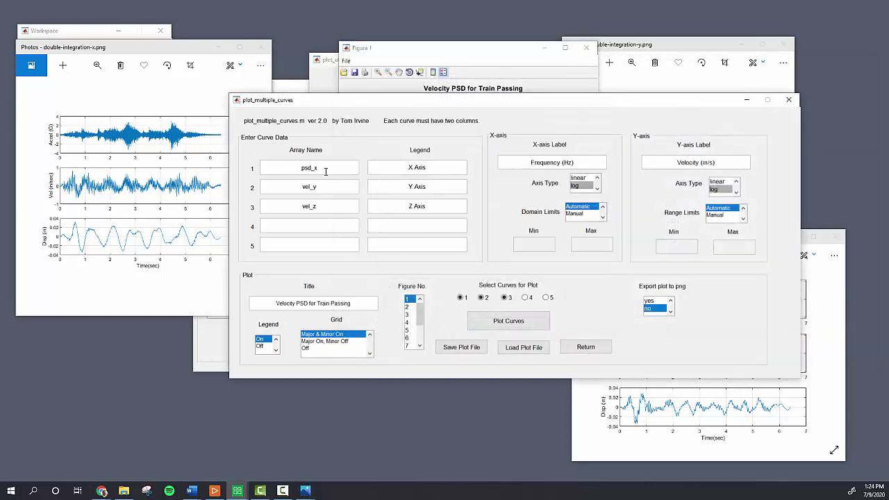
{"action": "type", "text": "_o_o"}
{"action": "left_click", "coordinate": [327, 202]}
{"action": "type", "text": "_o"}
{"action": "left_click", "coordinate": [308, 187]}
Change the second and third array names to psd_y_o and psd_z_o
{"action": "key", "text": "shift+Home"}
{"action": "type", "text": "psd"}
{"action": "left_click_drag", "start_coordinate": [307, 207], "coordinate": [278, 204]}
{"action": "type", "text": "psd"}
Retitle the plot 'Acceleration PSD for Train Passing' and label the y-axis in Acceleration (g)
{"action": "double_click", "coordinate": [290, 304]}
{"action": "type", "text": "Acceleration"}
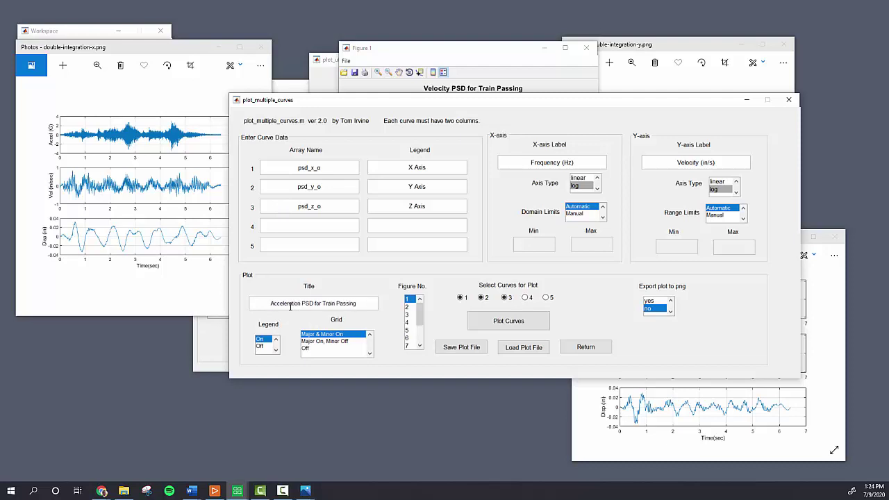
{"action": "left_click_drag", "start_coordinate": [677, 162], "coordinate": [690, 162]}
{"action": "type", "text": "Acceleration"}
{"action": "key", "text": "ctrl+shift+Right"}
{"action": "key", "text": "Delete"}
{"action": "key", "text": "Delete"}
{"action": "key", "text": "Delete"}
{"action": "key", "text": "Delete"}
{"action": "key", "text": "Delete"}
{"action": "key", "text": "Delete"}
{"action": "type", "text": "g"}
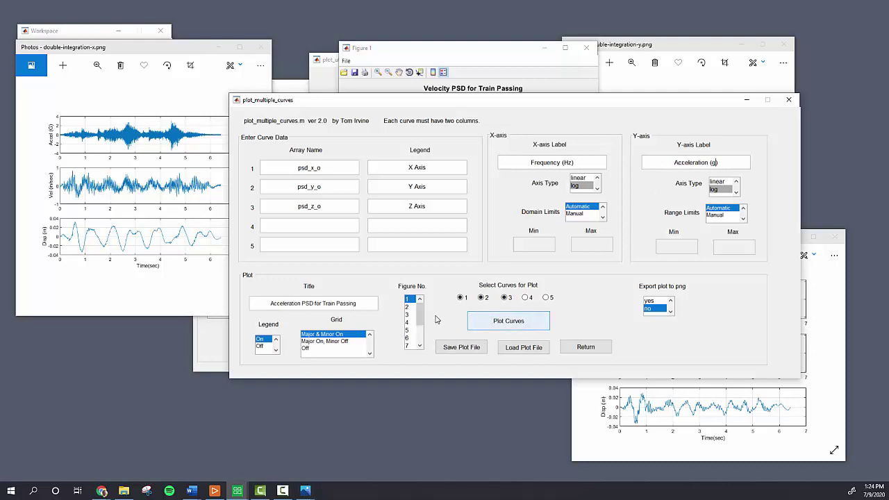
Plot the three acceleration PSD curves as Figure 2 and move it to the upper left
{"action": "left_click", "coordinate": [407, 306]}
{"action": "left_click", "coordinate": [503, 321]}
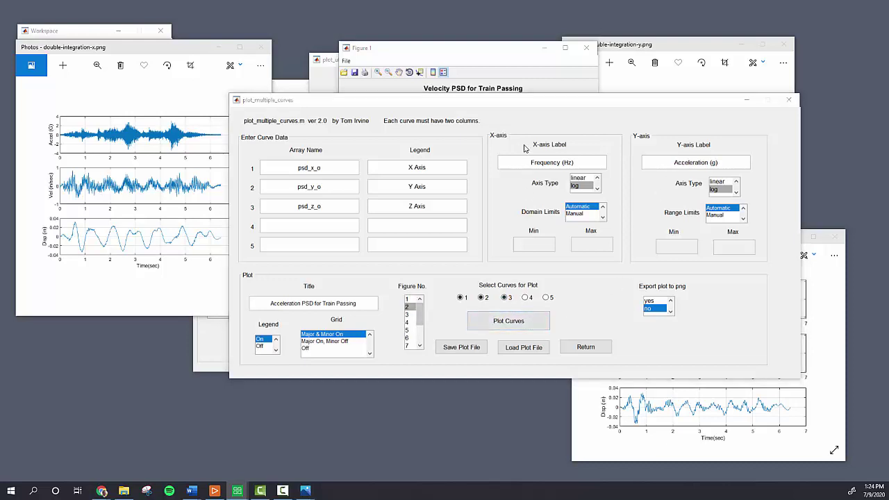
{"action": "left_click_drag", "start_coordinate": [385, 87], "coordinate": [297, 58]}
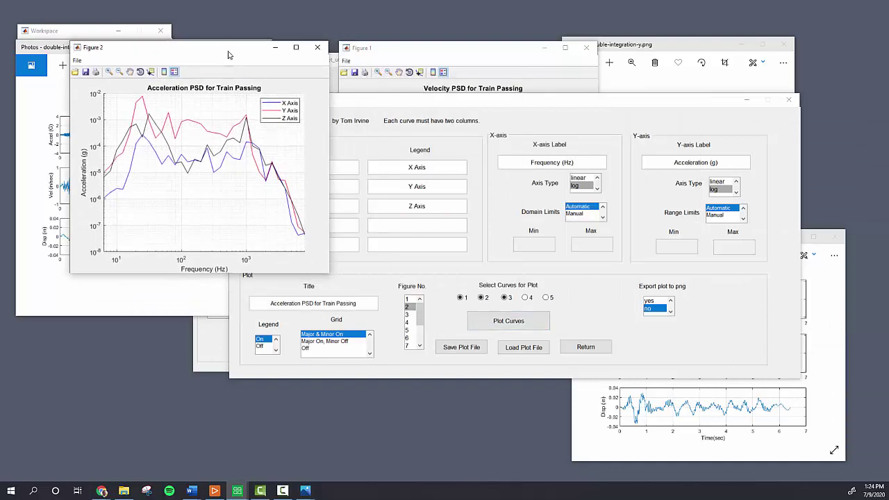
Raise the Velocity PSD figure beside the Acceleration PSD figure
{"action": "left_click", "coordinate": [386, 50]}
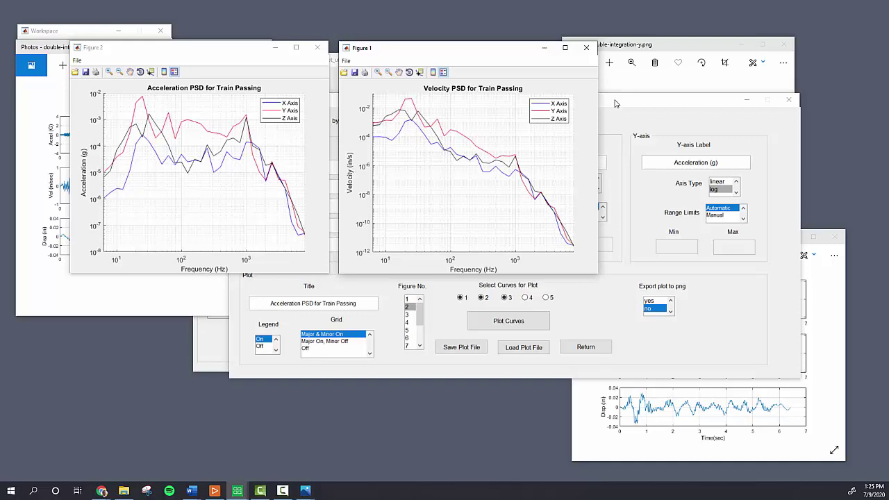
Close the multiple-curves window and open the basic SRS tool for time-history input
{"action": "left_click", "coordinate": [789, 100]}
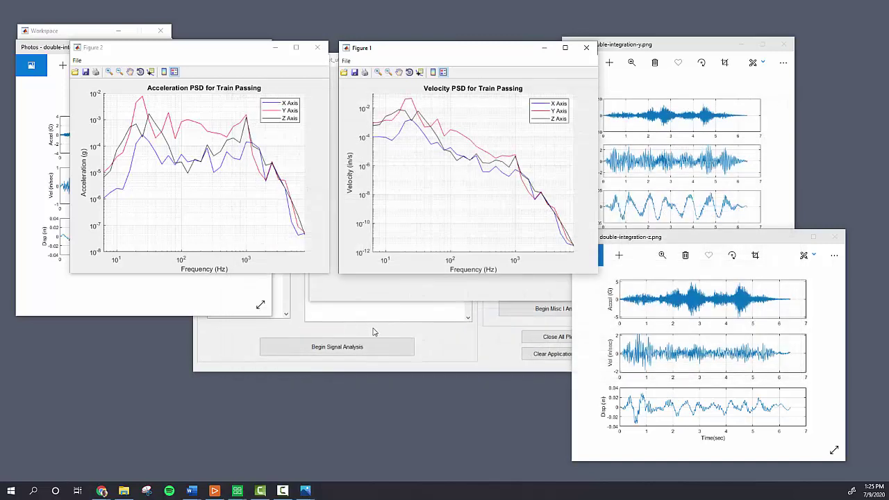
{"action": "left_click", "coordinate": [453, 356]}
{"action": "left_click", "coordinate": [234, 151]}
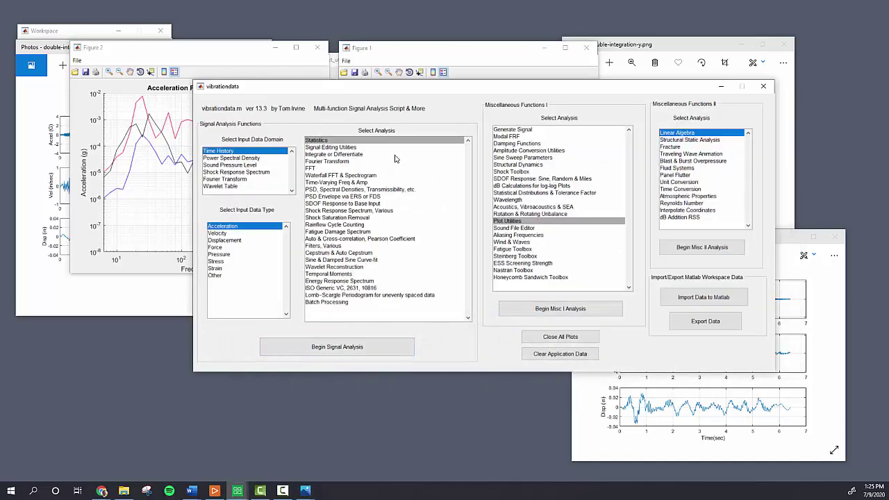
{"action": "left_click", "coordinate": [375, 212]}
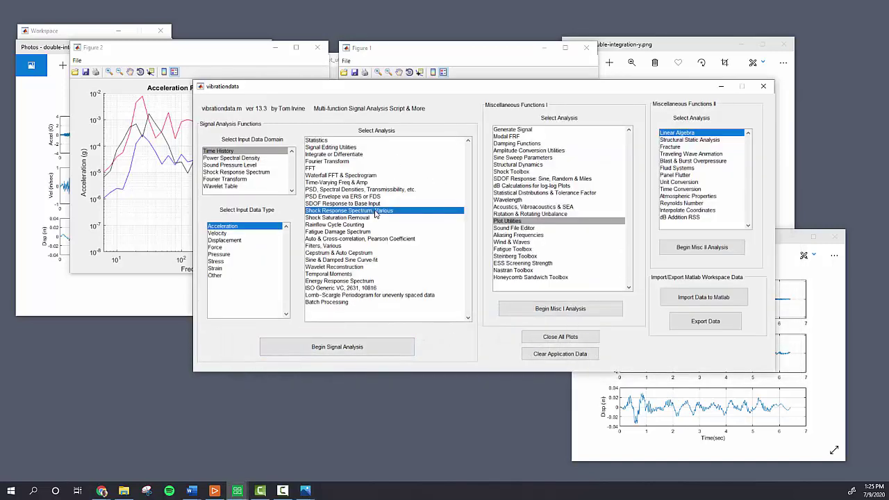
{"action": "left_click", "coordinate": [387, 351]}
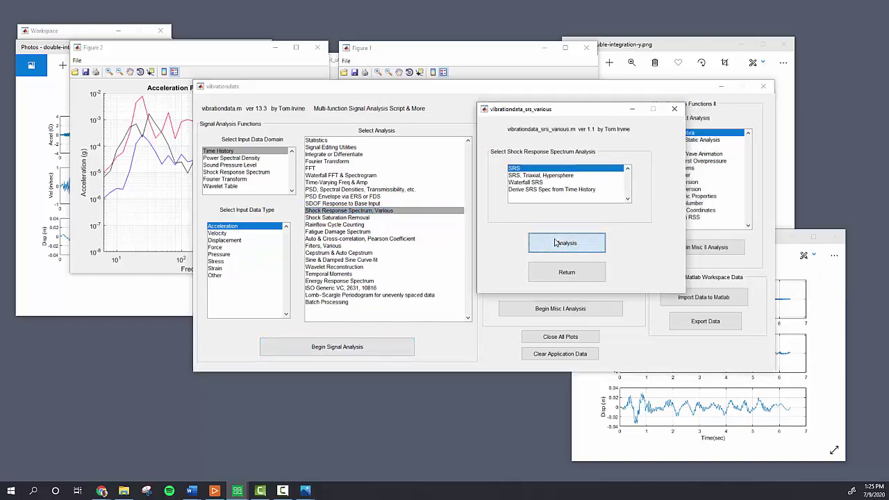
{"action": "left_click", "coordinate": [556, 243]}
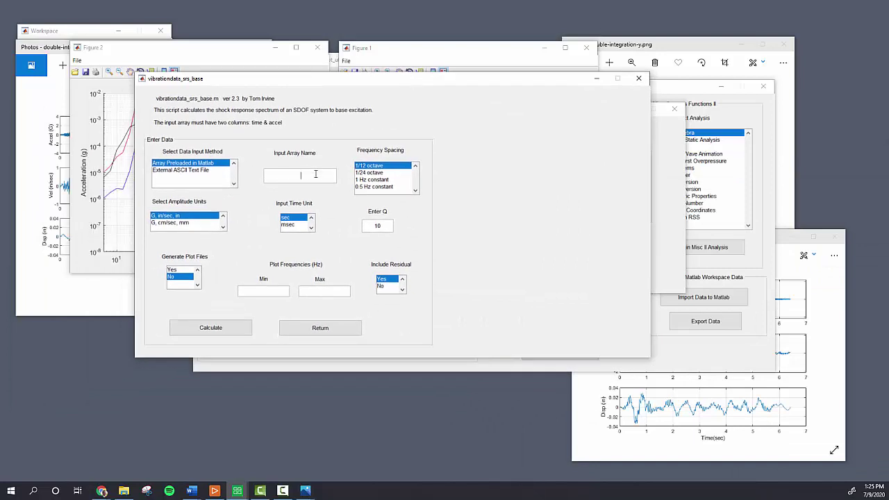
Compute the Q=10 shock response spectrum of [t,x] over 1–2000 Hz
{"action": "left_click", "coordinate": [316, 175]}
{"action": "type", "text": "[t,x]"}
{"action": "left_click", "coordinate": [215, 331]}
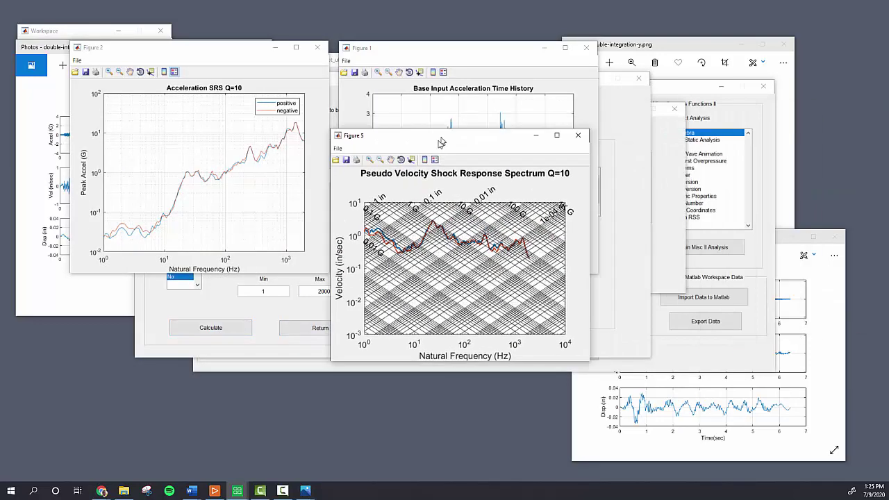
Spread out the Acceleration, Relative Displacement and Pseudo Velocity SRS figures, then return to the SRS window
{"action": "left_click_drag", "start_coordinate": [442, 136], "coordinate": [663, 97]}
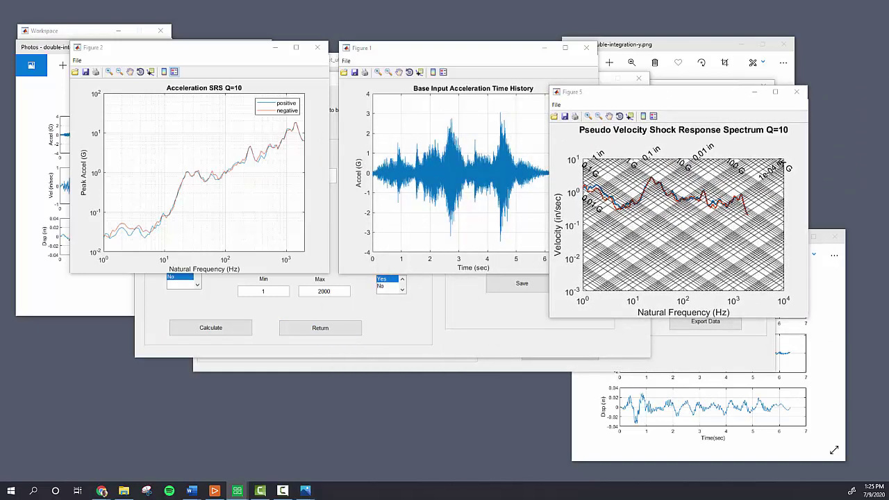
{"action": "left_click_drag", "start_coordinate": [403, 174], "coordinate": [382, 156]}
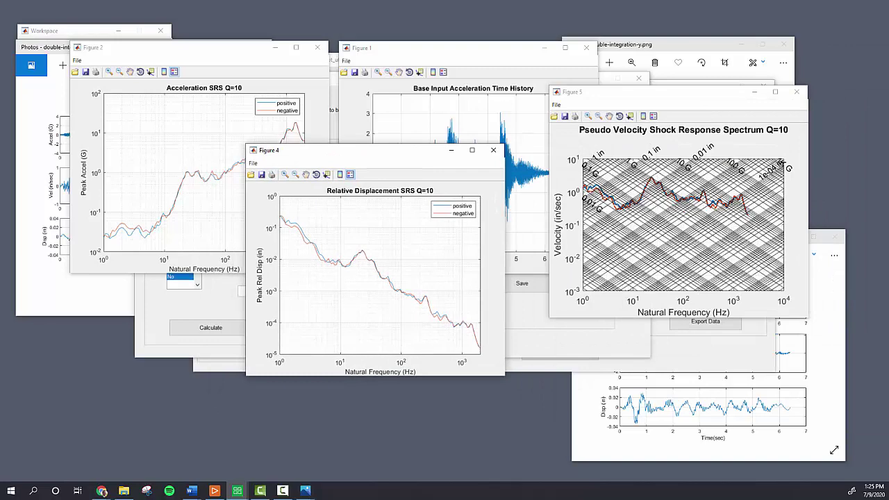
{"action": "left_click_drag", "start_coordinate": [473, 183], "coordinate": [568, 200]}
{"action": "left_click", "coordinate": [179, 62]}
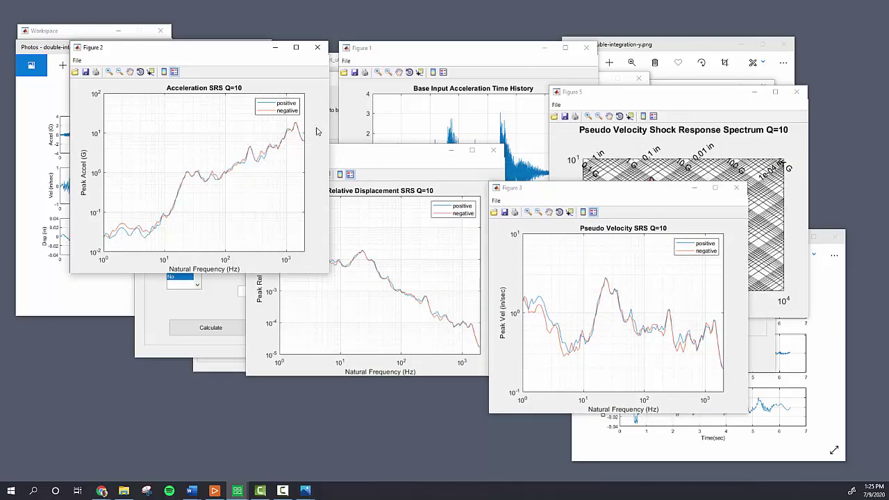
{"action": "left_click", "coordinate": [398, 159]}
{"action": "left_click_drag", "start_coordinate": [550, 200], "coordinate": [511, 162]}
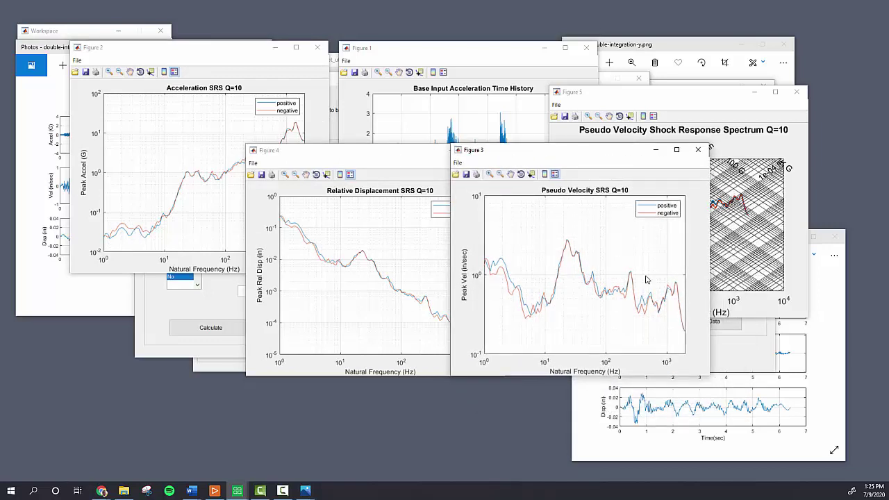
{"action": "left_click", "coordinate": [313, 278]}
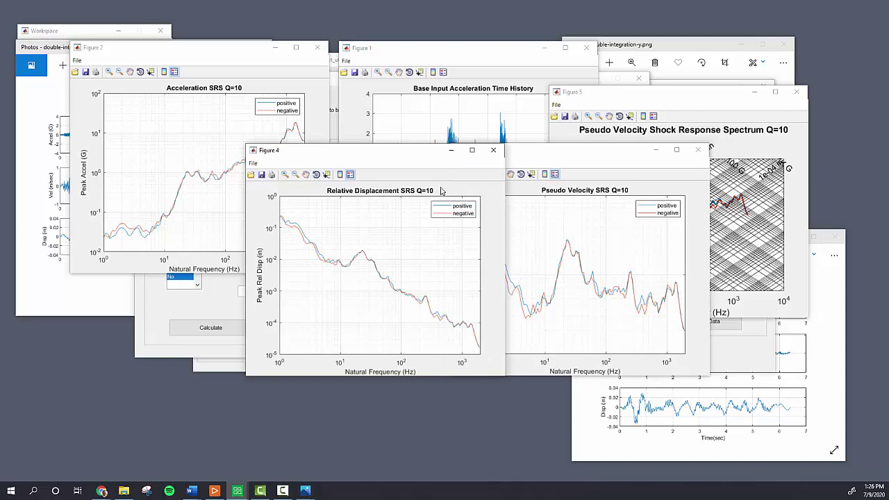
{"action": "left_click", "coordinate": [481, 63]}
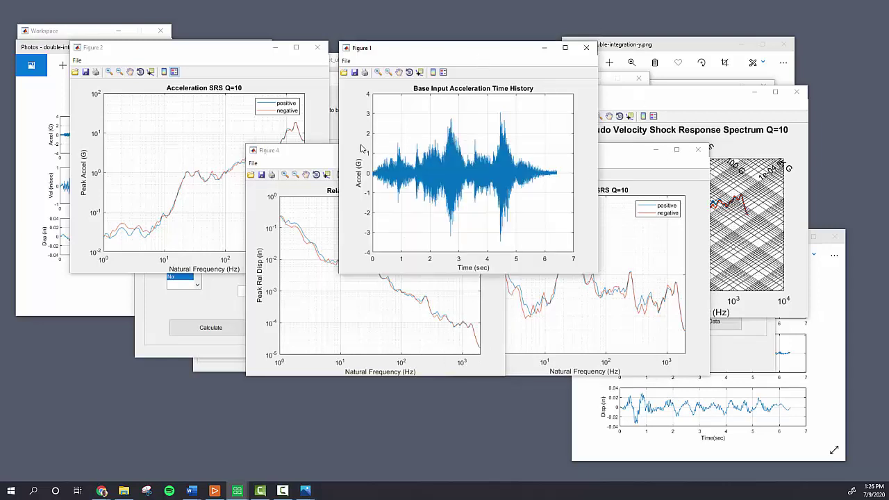
{"action": "left_click", "coordinate": [337, 131]}
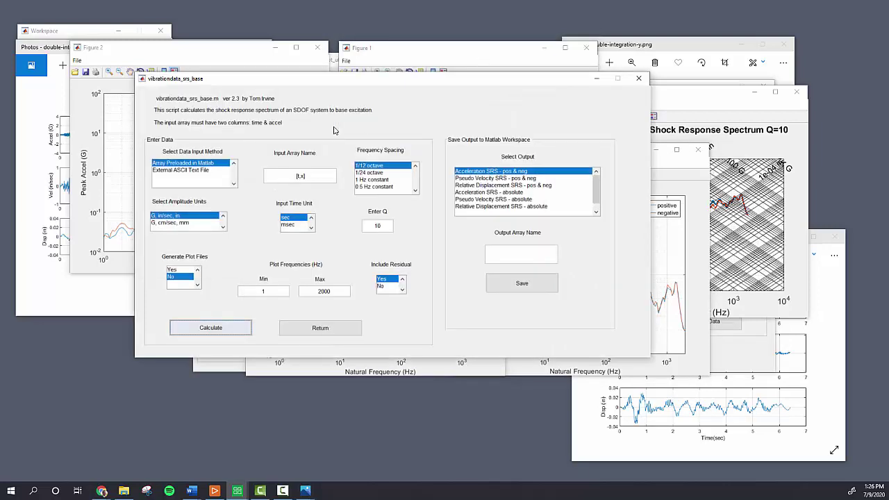
Save the absolute pseudo velocity SRS of the x-axis as ps_x and start changing the input to [t,y]
{"action": "left_click", "coordinate": [535, 206]}
{"action": "left_click", "coordinate": [540, 199]}
{"action": "left_click", "coordinate": [547, 257]}
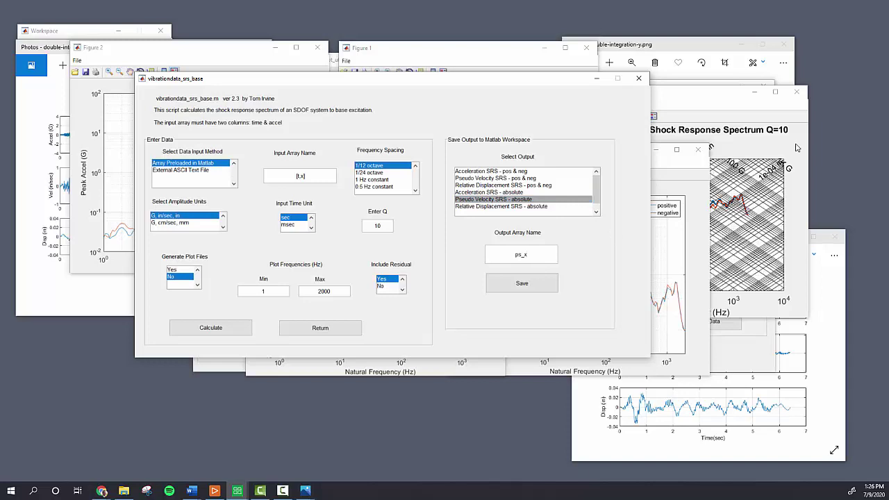
{"action": "left_click", "coordinate": [740, 153]}
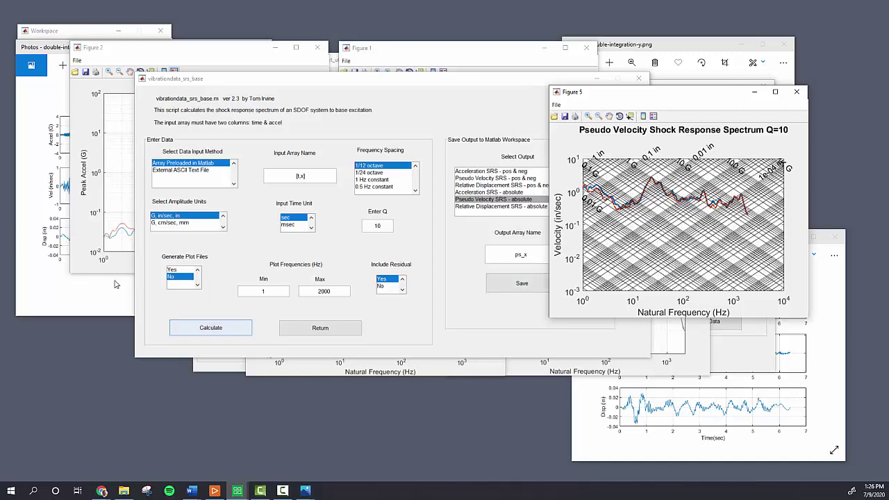
{"action": "left_click", "coordinate": [43, 181]}
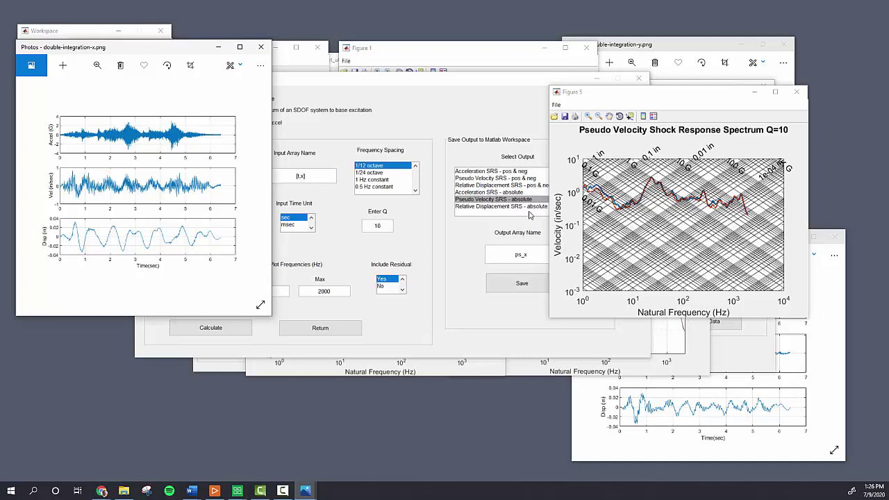
{"action": "left_click", "coordinate": [531, 284]}
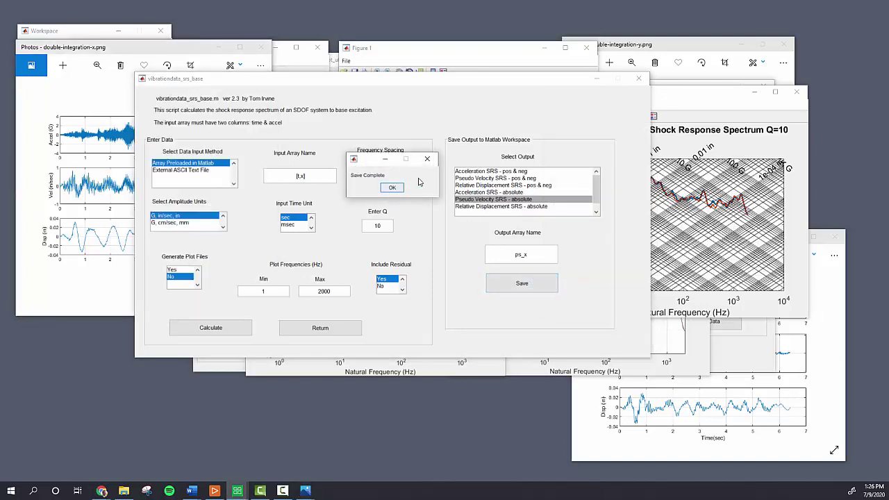
{"action": "left_click", "coordinate": [391, 187]}
{"action": "double_click", "coordinate": [303, 176]}
Compute the SRS for [t,y] and compare the pseudo velocity plot with the y-axis image
{"action": "type", "text": "y"}
{"action": "left_click", "coordinate": [220, 336]}
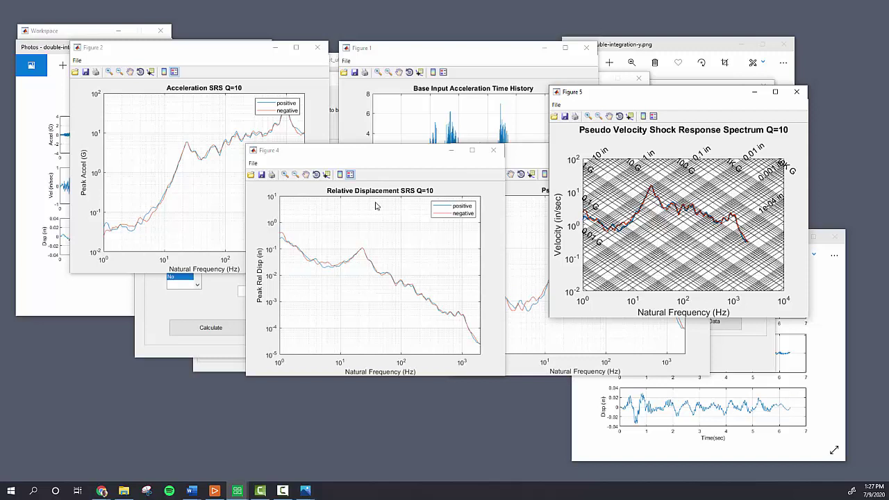
{"action": "left_click", "coordinate": [535, 168]}
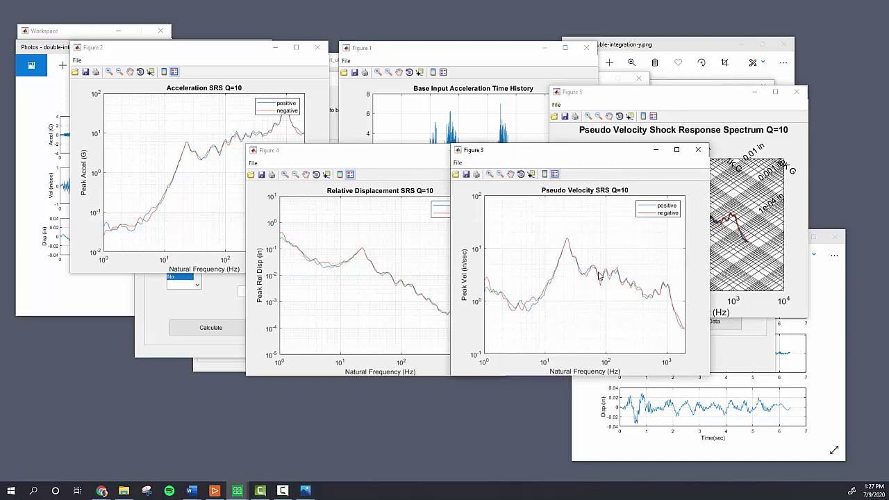
{"action": "left_click", "coordinate": [673, 48]}
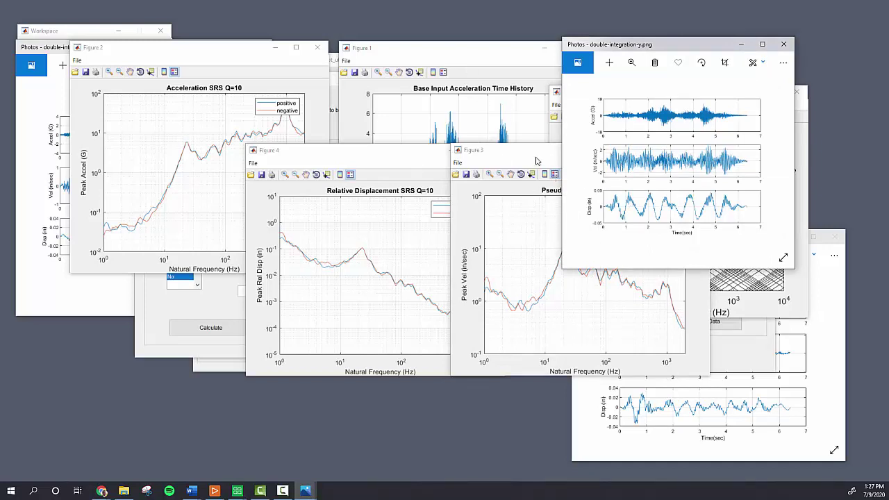
Mark the pseudo velocity SRS peak with a data tip at 22.63 Hz, 15.81 in/sec
{"action": "left_click", "coordinate": [538, 162]}
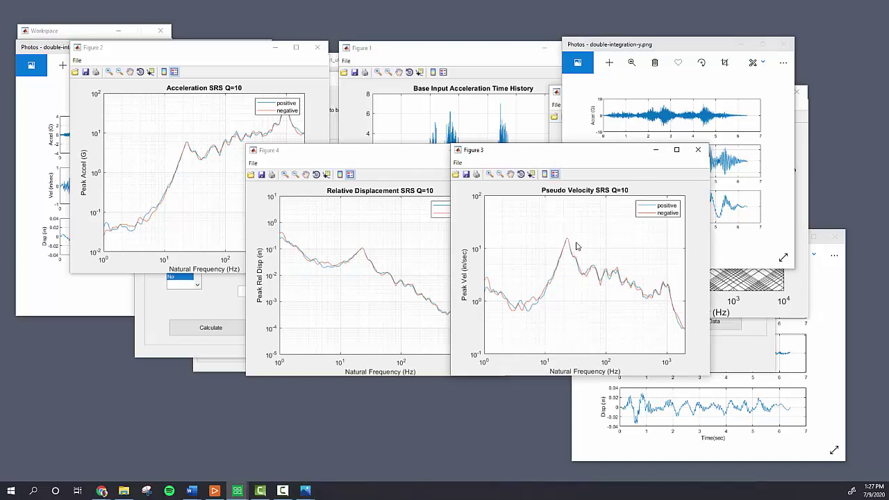
{"action": "left_click", "coordinate": [531, 174]}
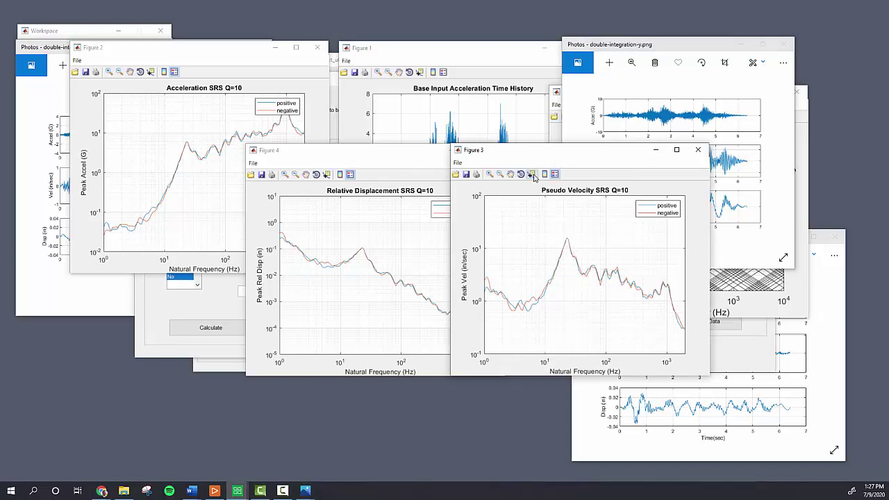
{"action": "left_click", "coordinate": [575, 242]}
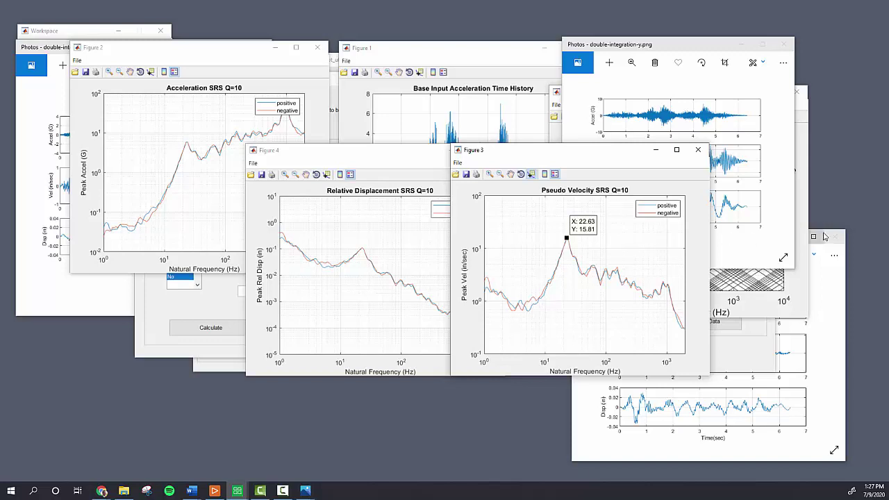
Save the y-axis absolute pseudo velocity SRS to the workspace as ps_y
{"action": "left_click", "coordinate": [333, 108]}
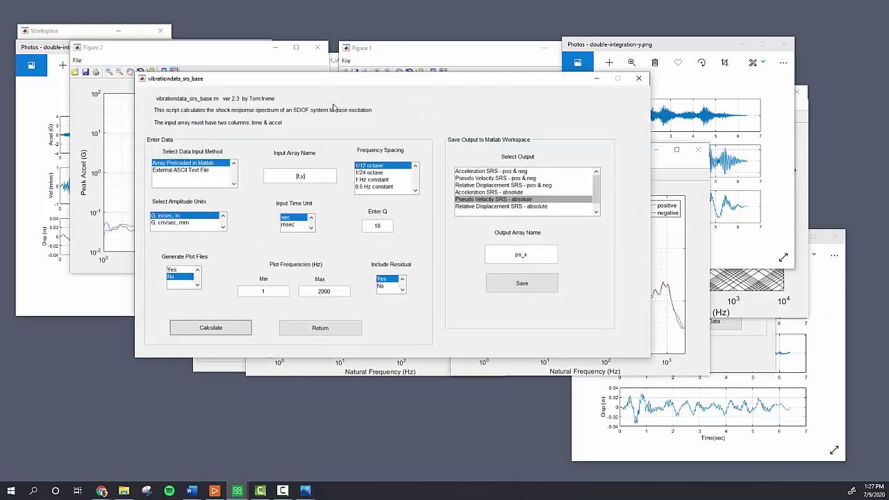
{"action": "left_click", "coordinate": [553, 254]}
{"action": "left_click", "coordinate": [546, 281]}
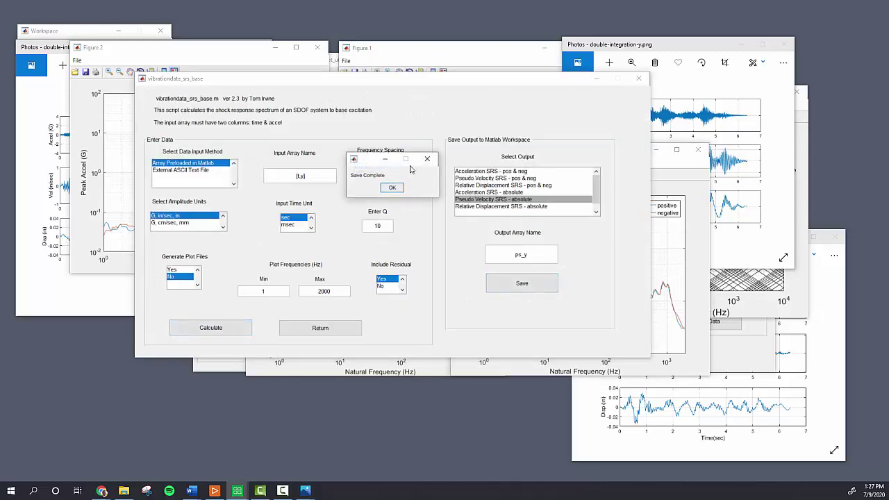
{"action": "left_click", "coordinate": [393, 189]}
Change the input array to [t,z] and calculate its SRS
{"action": "left_click", "coordinate": [332, 176]}
{"action": "key", "text": "BackSpace"}
{"action": "type", "text": "z"}
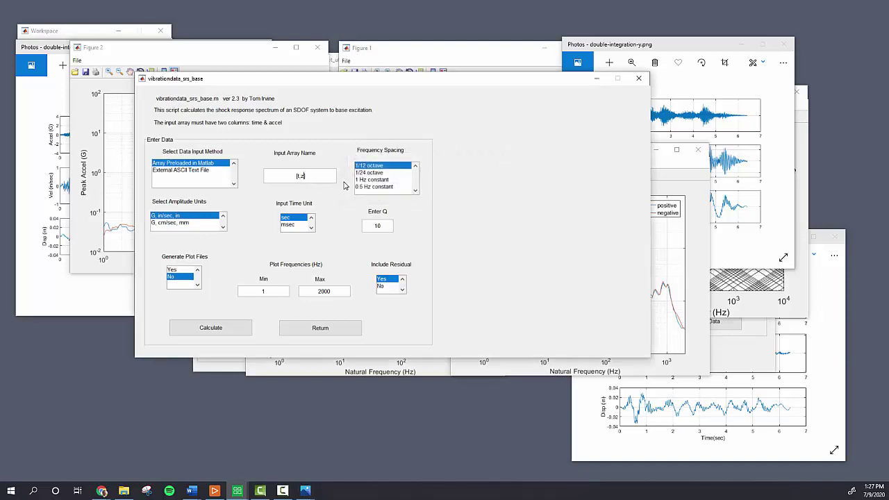
{"action": "left_click", "coordinate": [221, 332]}
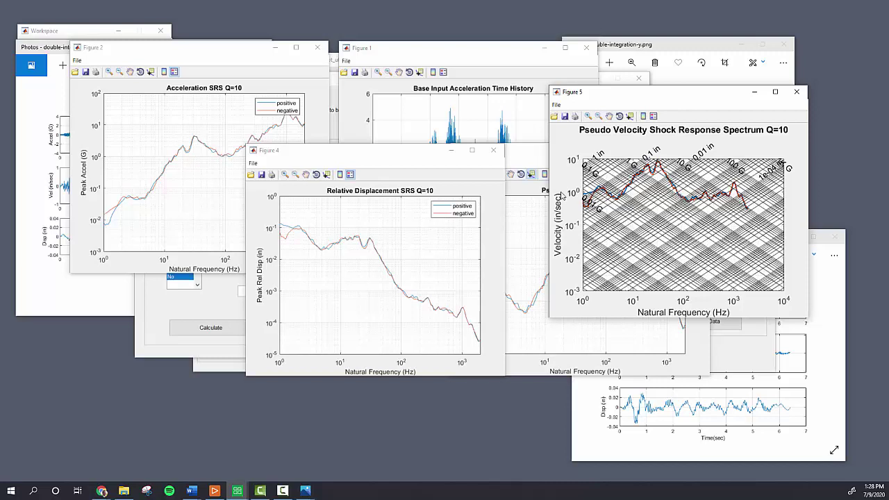
Compare the z-axis pseudo velocity SRS with the z double-integration image, then return to the SRS window
{"action": "left_click", "coordinate": [526, 154]}
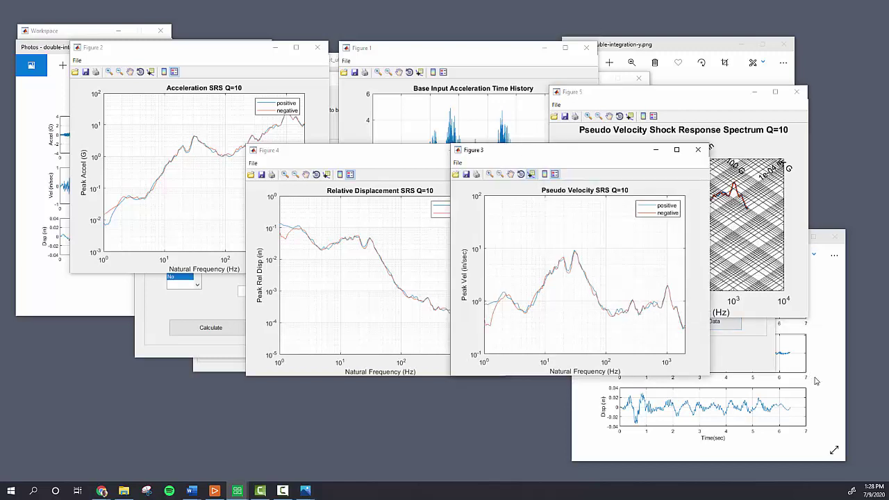
{"action": "left_click", "coordinate": [823, 355]}
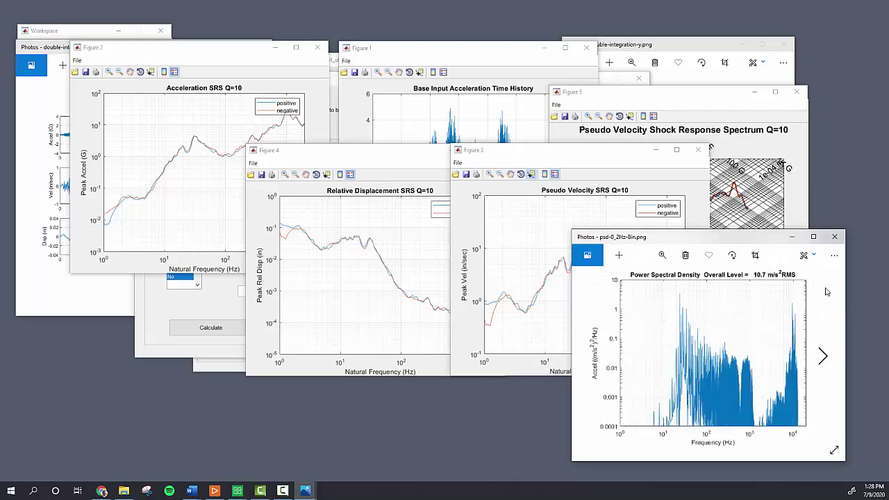
{"action": "left_click", "coordinate": [584, 344]}
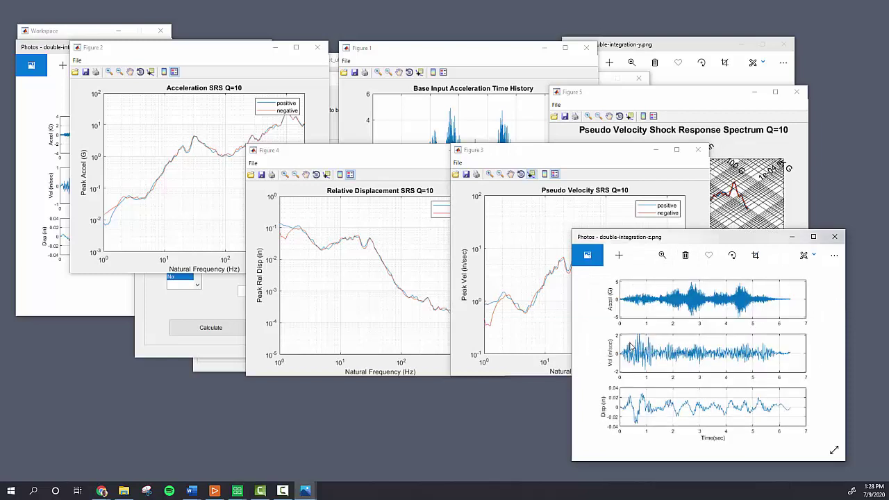
{"action": "left_click", "coordinate": [545, 150]}
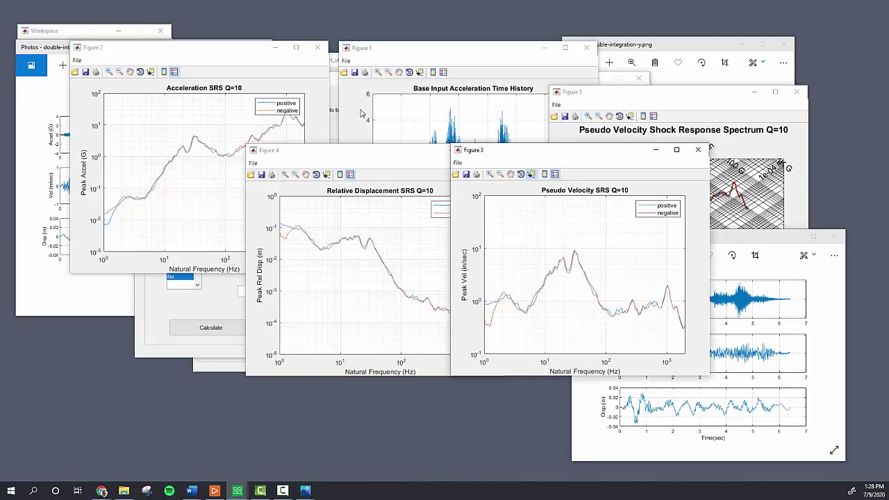
{"action": "left_click", "coordinate": [336, 108]}
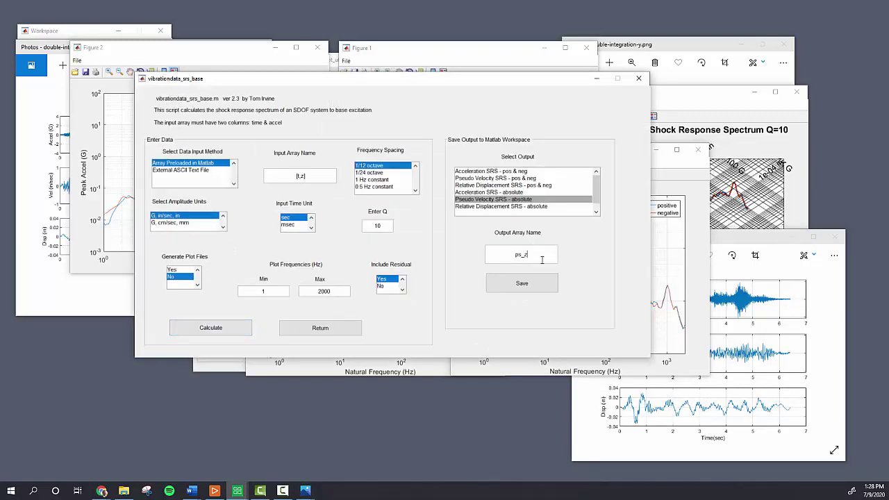
Save the z-axis pseudo velocity SRS as ps_z, then return to Plot Utilities with Multiple Curves
{"action": "left_click", "coordinate": [539, 282]}
{"action": "left_click", "coordinate": [393, 190]}
{"action": "left_click", "coordinate": [182, 321]}
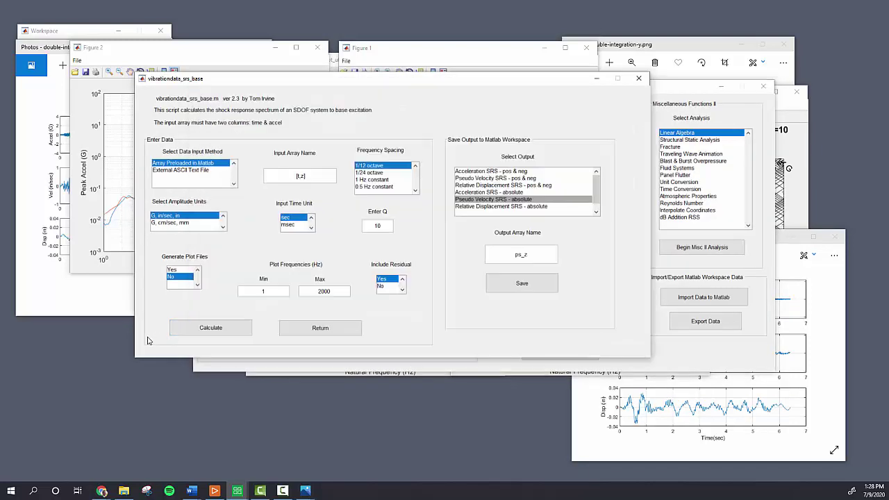
{"action": "left_click", "coordinate": [316, 330]}
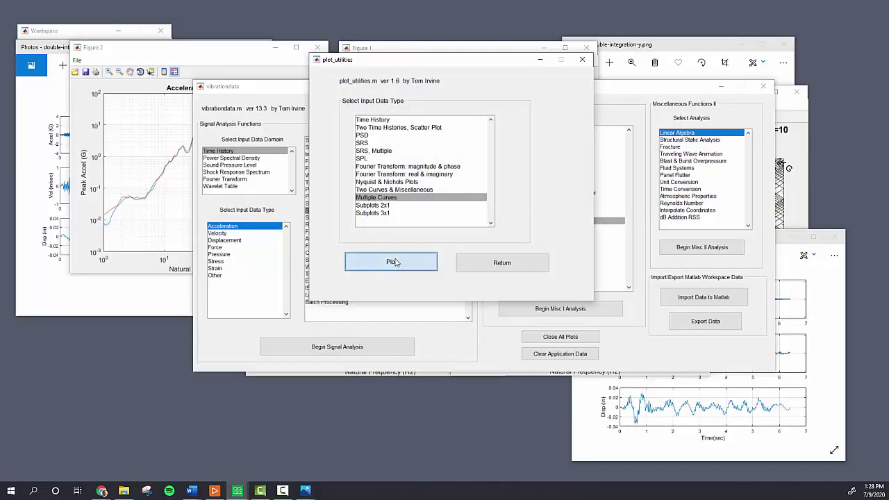
Enter the array names ps_x, ps_y and ps_z for the three curves
{"action": "left_click", "coordinate": [391, 262]}
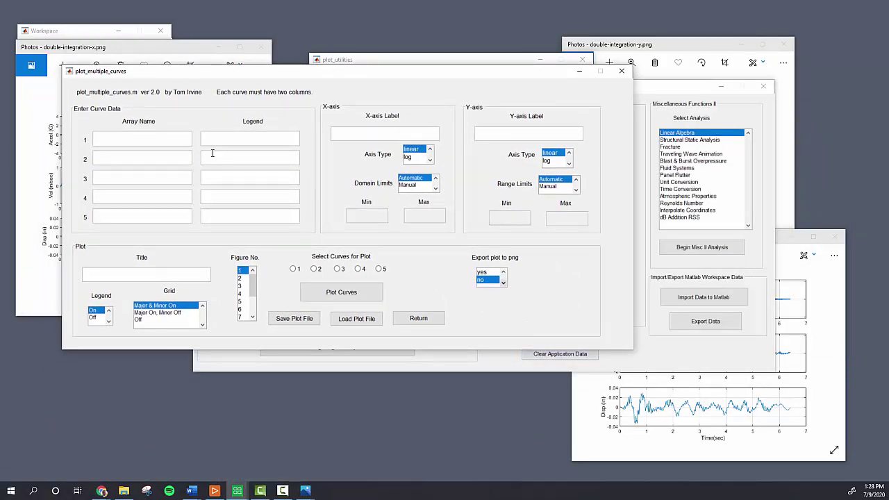
{"action": "left_click", "coordinate": [161, 138]}
{"action": "type", "text": "ps_x"}
{"action": "left_click", "coordinate": [157, 158]}
{"action": "type", "text": "ps_y"}
{"action": "key", "text": "BackSpace"}
{"action": "key", "text": "BackSpace"}
{"action": "key", "text": "BackSpace"}
{"action": "key", "text": "BackSpace"}
{"action": "type", "text": "ps_y"}
{"action": "left_click", "coordinate": [166, 174]}
{"action": "type", "text": "ps_z"}
Give the curves the legends 'X Axis', 'Y Axis' and 'Z Axis'
{"action": "left_click", "coordinate": [277, 141]}
{"action": "type", "text": "X Axis"}
{"action": "left_click", "coordinate": [242, 161]}
{"action": "type", "text": "YA xis"}
{"action": "left_click", "coordinate": [248, 174]}
{"action": "type", "text": "Z Axis"}
{"action": "left_click", "coordinate": [244, 157]}
{"action": "key", "text": "Right"}
{"action": "key", "text": "Delete"}
Title the plot 'Pseudo Velocity SRS of Train Passing (Q=10)', label x-axis Natural Frequency (Hz), make it logarithmic
{"action": "left_click", "coordinate": [177, 272]}
{"action": "type", "text": "Pseudo Velocity SR"}
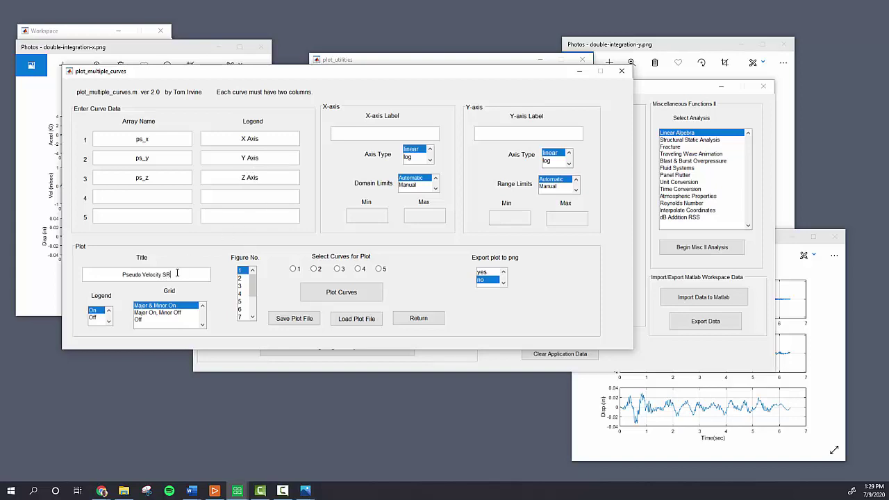
{"action": "type", "text": "S of Train Passing (Q=10)"}
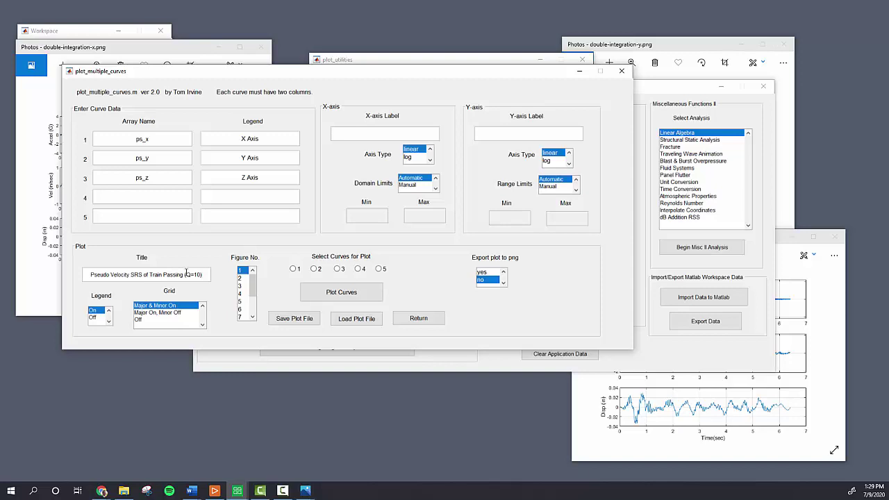
{"action": "type", "text": "Natural Frequency (Hz)"}
{"action": "left_click", "coordinate": [411, 158]}
Label the y-axis 'Pseudo Velocity Max (in/s)' on a log scale and include curves 1–3
{"action": "left_click", "coordinate": [515, 131]}
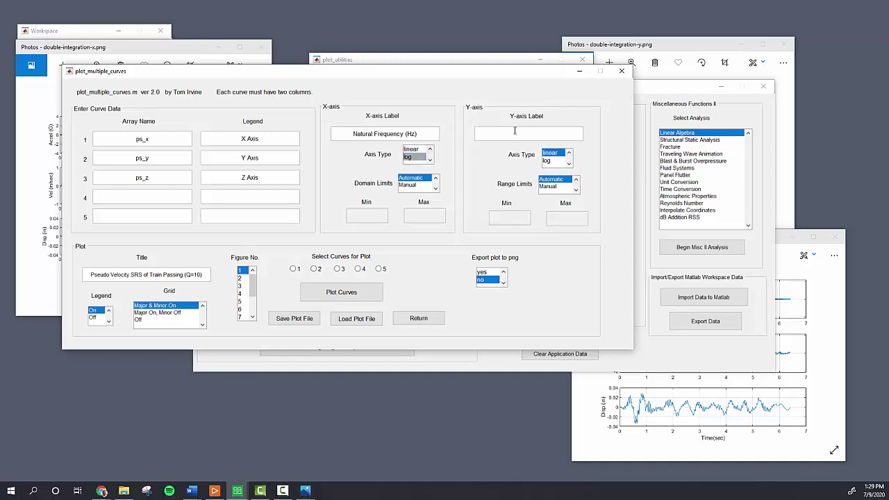
{"action": "type", "text": "Pseudo Velocity Max (in/s)"}
{"action": "left_click", "coordinate": [550, 160]}
{"action": "left_click", "coordinate": [293, 269]}
{"action": "left_click", "coordinate": [314, 269]}
{"action": "left_click", "coordinate": [337, 269]}
Plot the three curves together and save the figure as PNG 'pseudo-velocity-srs-comparison' on the Desktop
{"action": "left_click", "coordinate": [351, 290]}
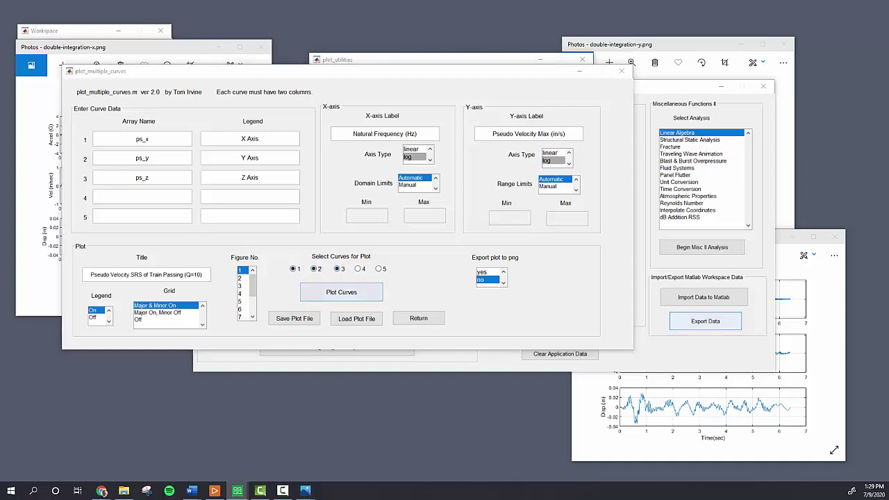
{"action": "left_click_drag", "start_coordinate": [365, 78], "coordinate": [363, 72]}
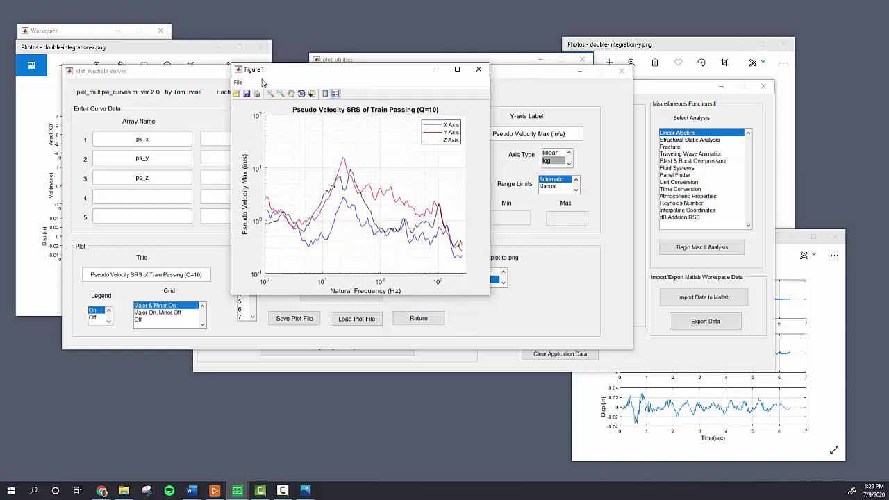
{"action": "left_click", "coordinate": [238, 82]}
{"action": "left_click", "coordinate": [254, 120]}
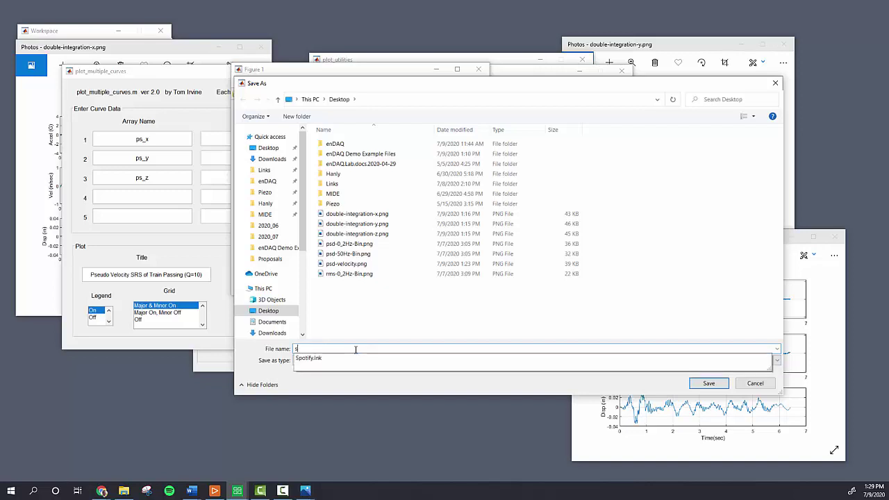
{"action": "type", "text": "pseudo-velocity-srs-comparison"}
{"action": "key", "text": "Return"}
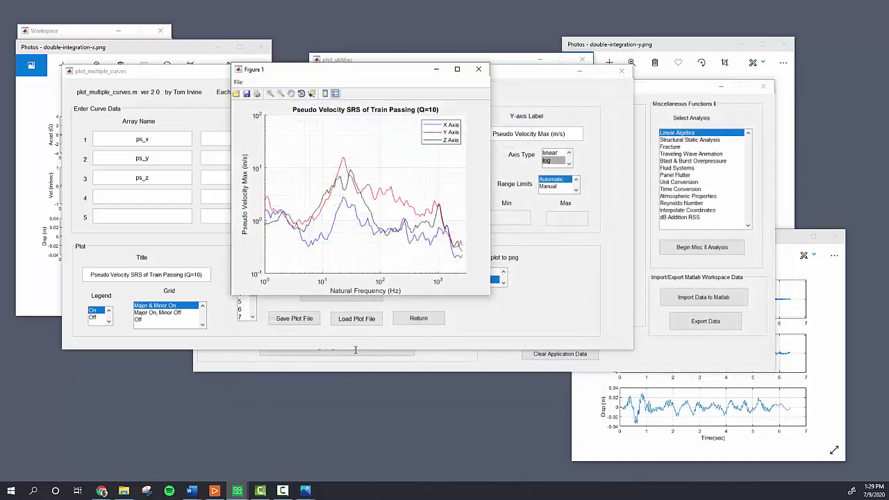